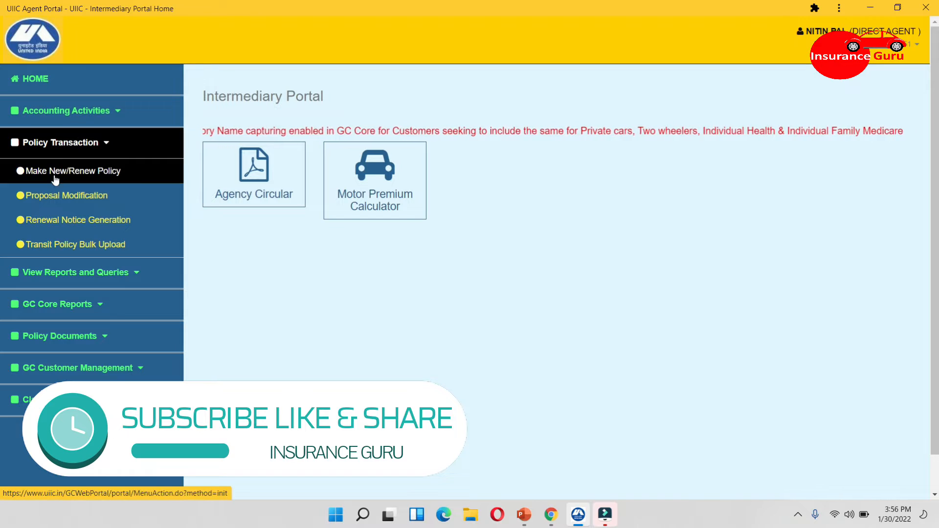
Start a new policy for office BO PATHANKOT, LOB Motor, with product Motor Package Policy, and submit
left_click(81, 177)
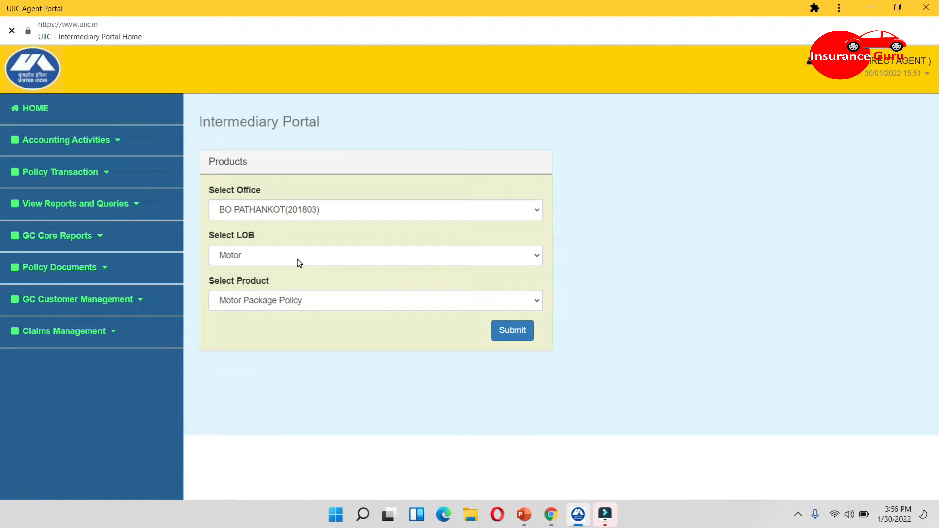
left_click(254, 302)
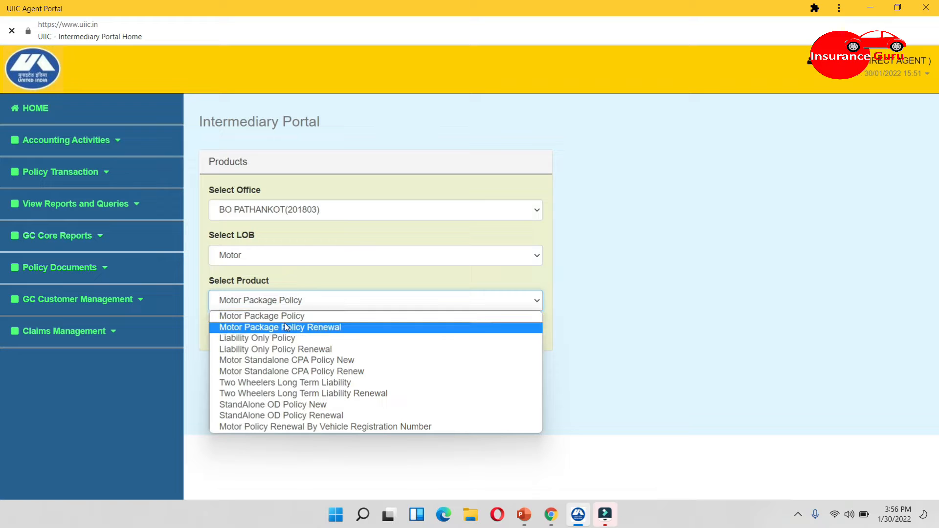
left_click(321, 317)
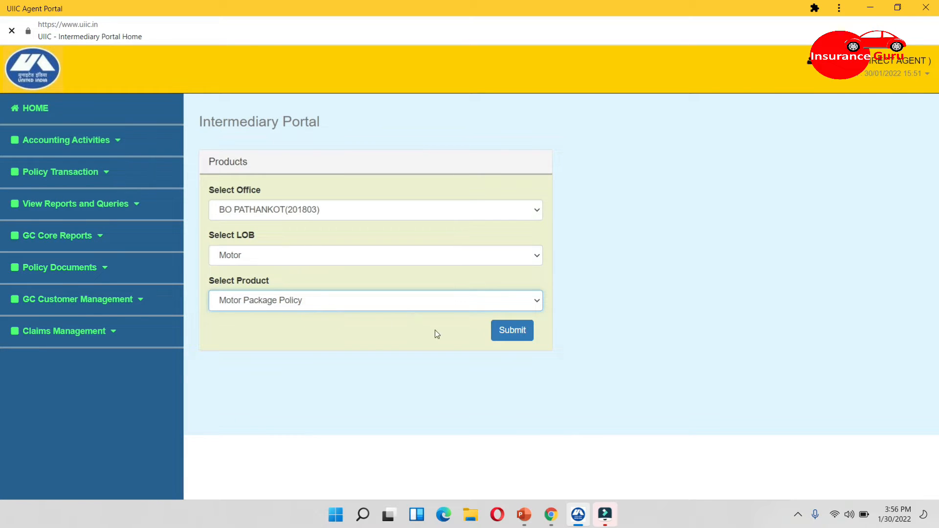
left_click(511, 331)
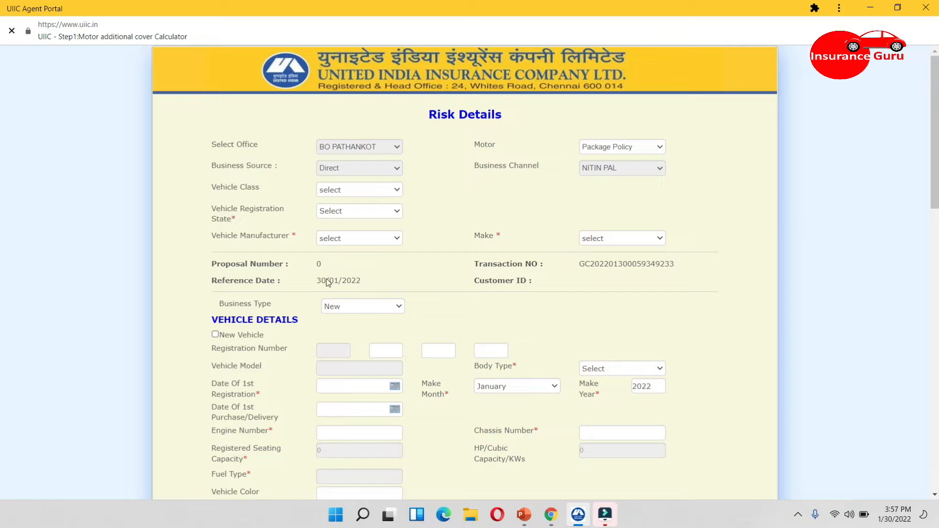
Set the vehicle class to Pass Carrying - 4-wh (Carrying <=6) and the registration state to HIMACHAL PRADESH
left_click(350, 191)
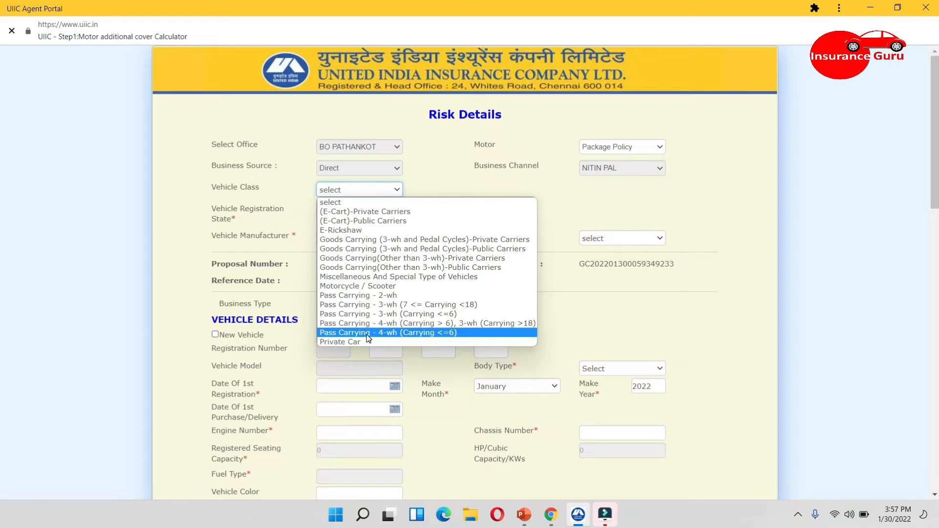
left_click(436, 333)
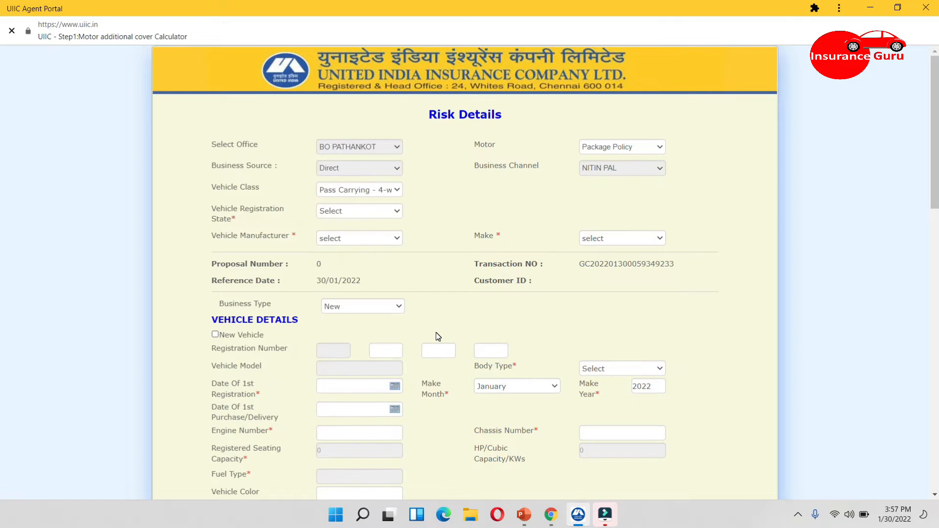
left_click(359, 213)
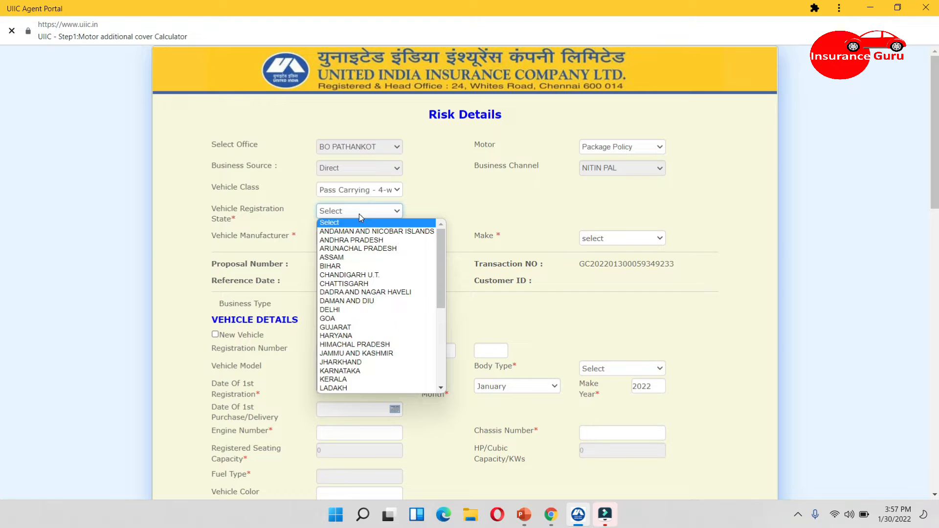
key("h")
key("Down")
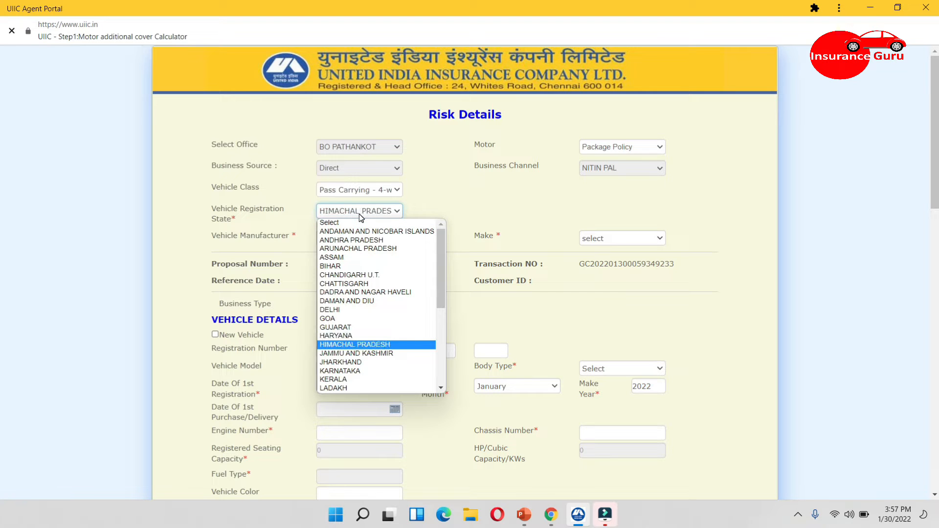
key("Return")
Set the vehicle manufacturer to Maruti Suzuki
left_click(344, 239)
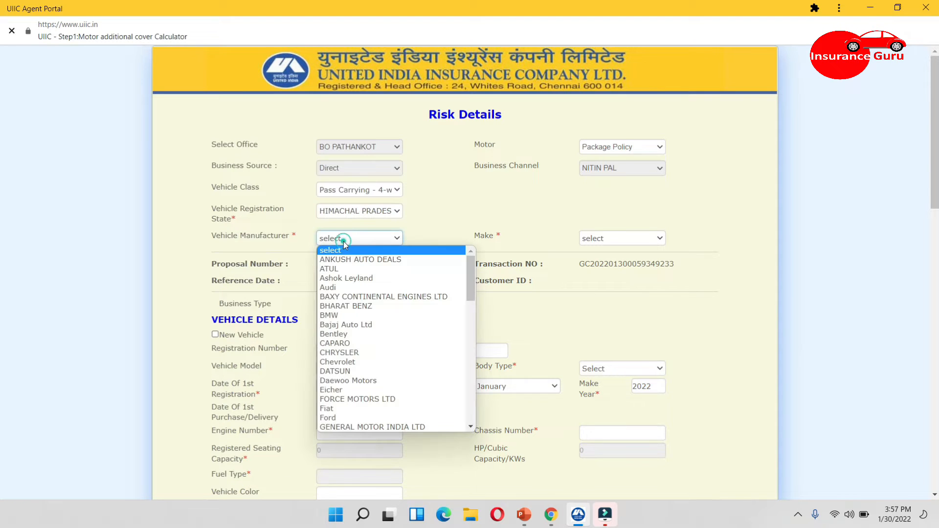
key("m")
key("a")
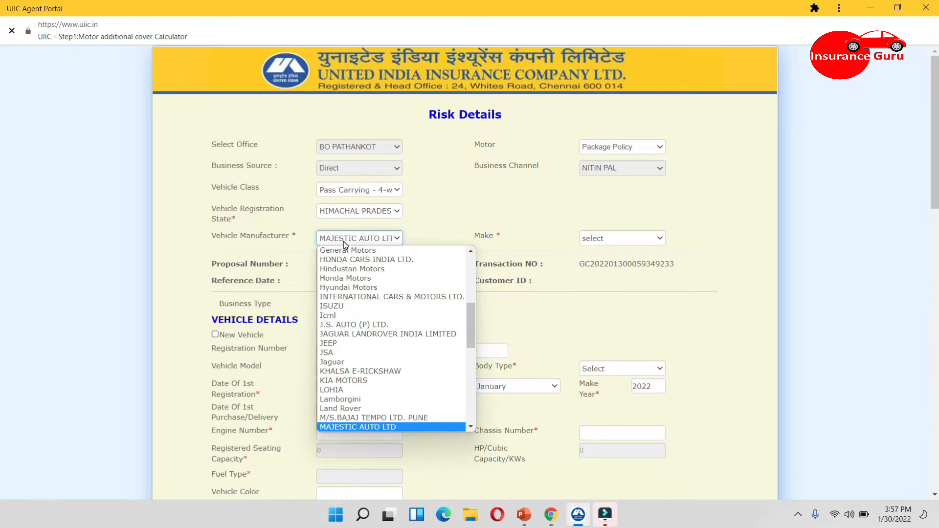
key("Down")
key("Down")
key("Down")
key("Down")
key("Down")
key("Down")
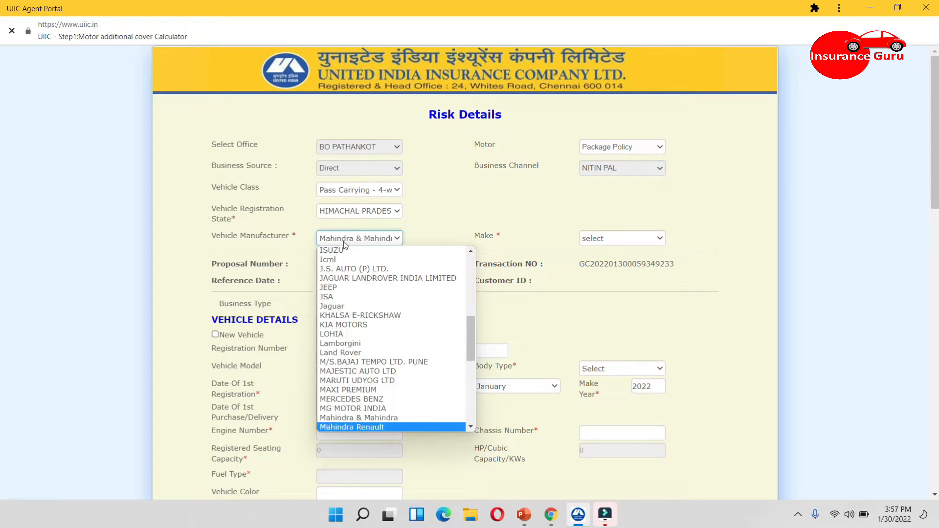
key("Down")
key("Down")
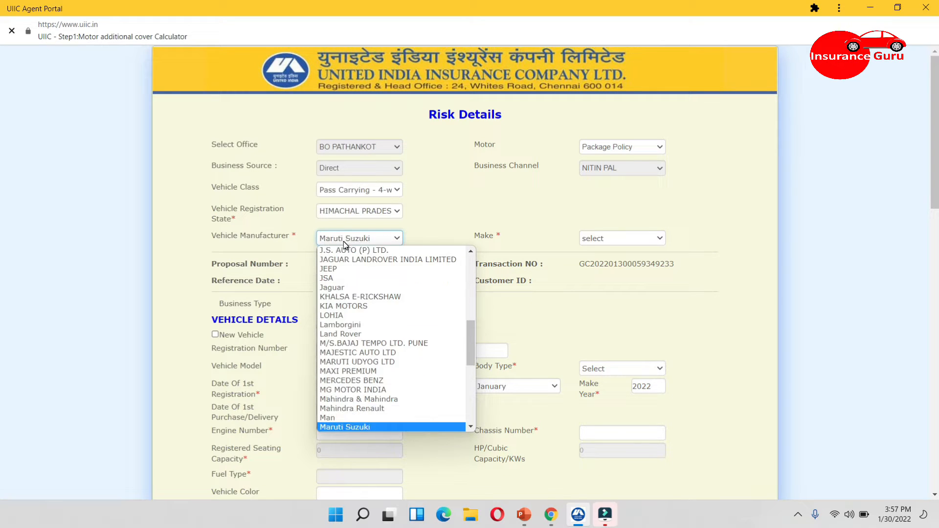
key("Return")
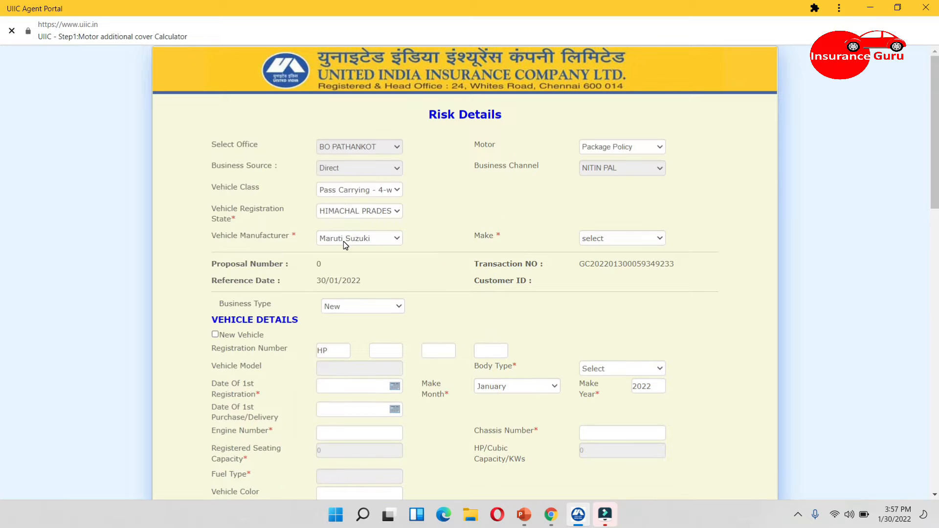
Set the vehicle make to DZIRE@DZIRE
left_click(605, 239)
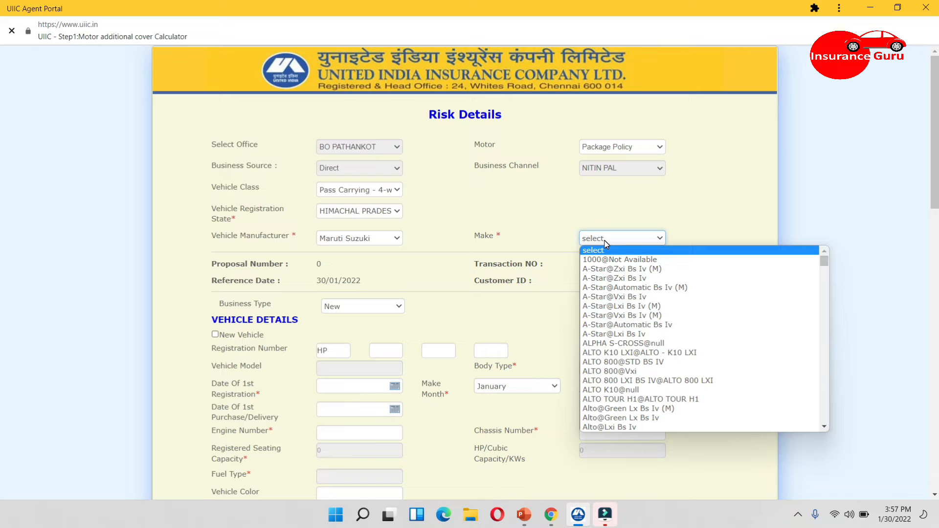
key("d")
key("d")
key("d")
key("d")
key("d")
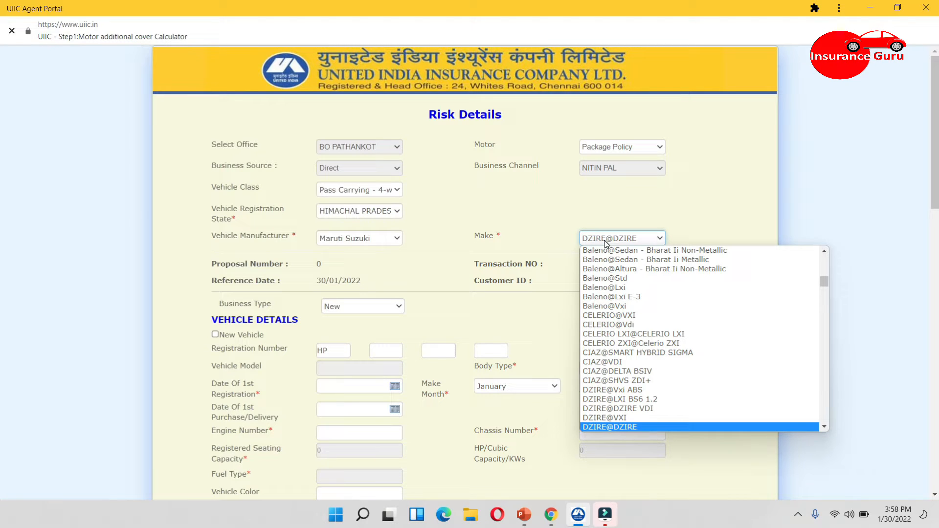
key("Return")
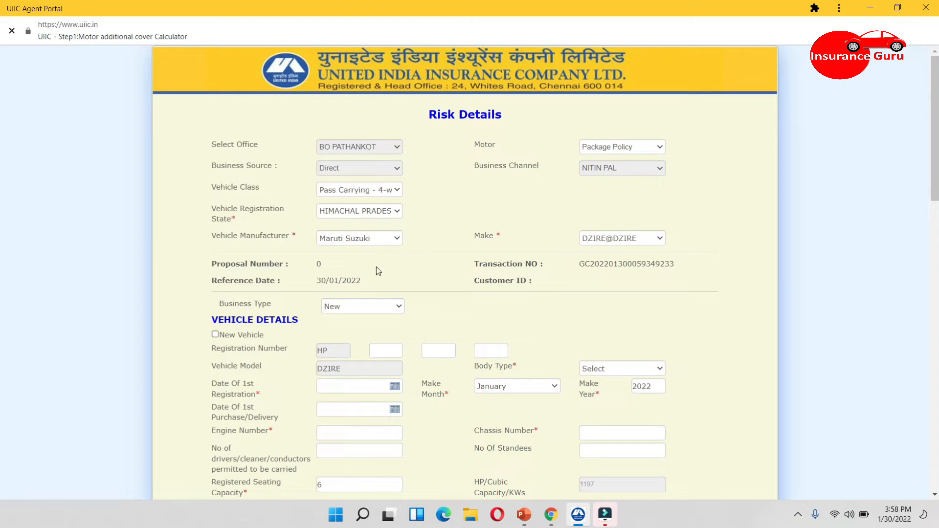
Set the business type to Renewal and fill in the vehicle's registration number
left_click(363, 306)
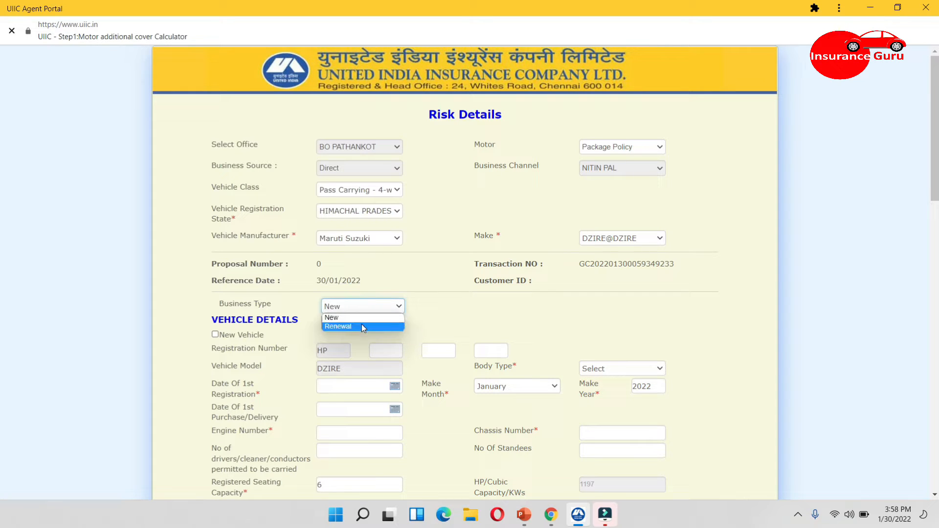
left_click(362, 325)
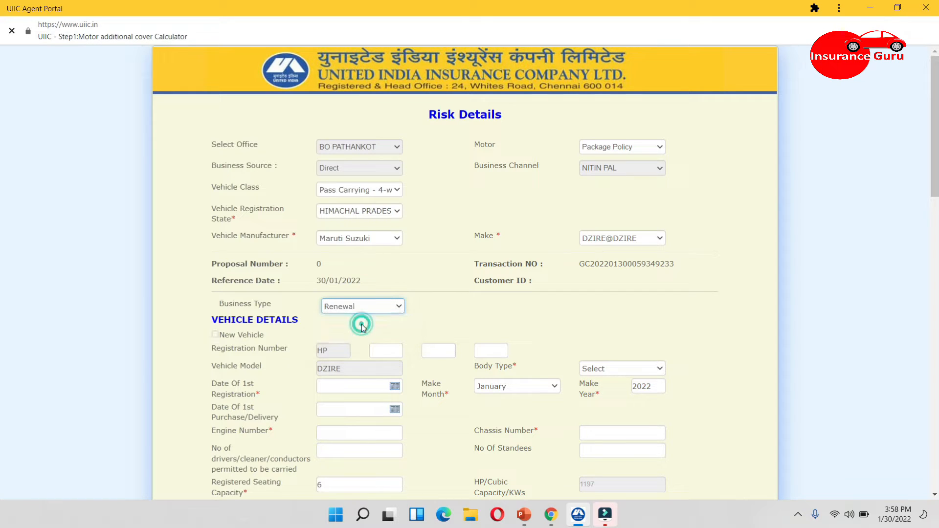
left_click(381, 349)
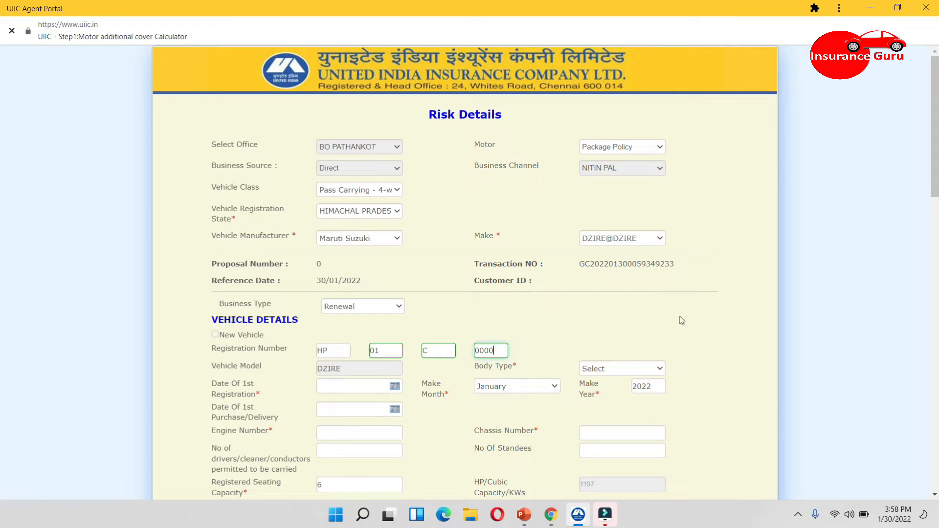
Set the body type to TAXI
left_click(604, 374)
key("t")
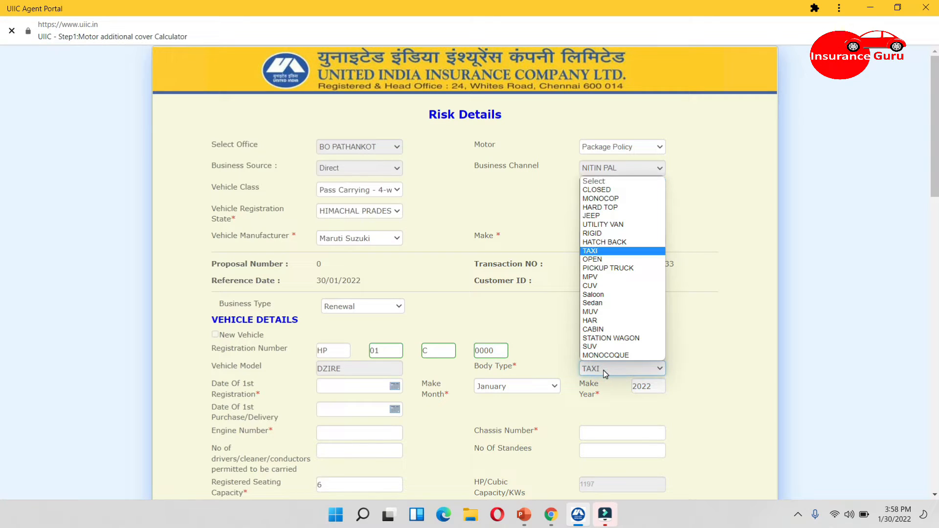
key("Return")
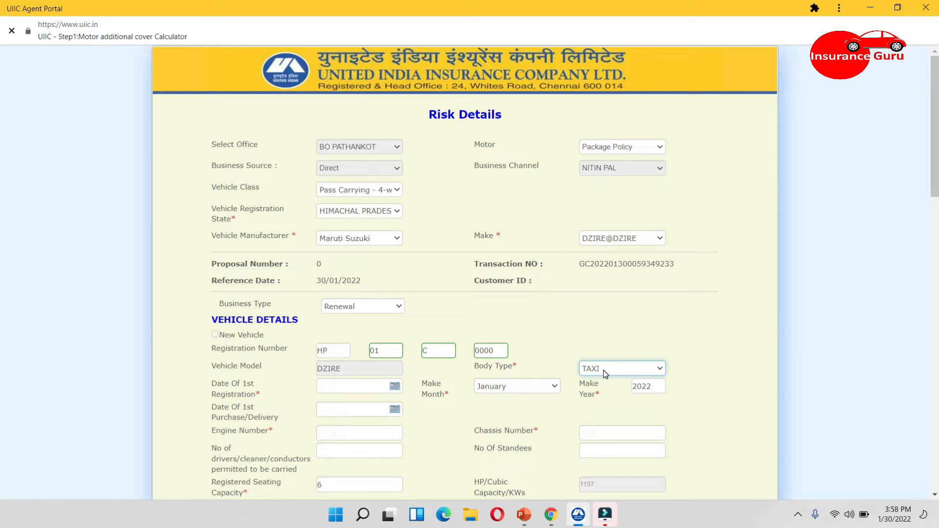
Set the make year to 2019
left_click(654, 388)
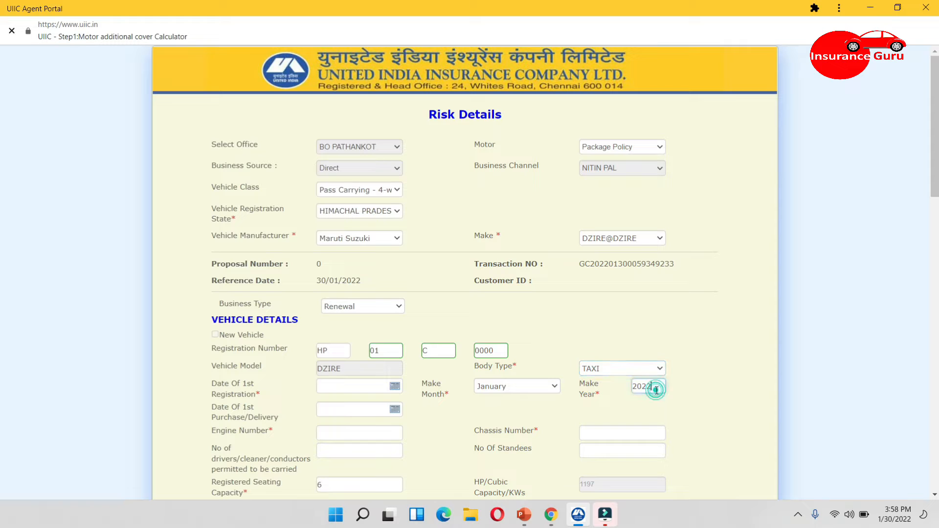
key("BackSpace")
key("BackSpace")
type("19")
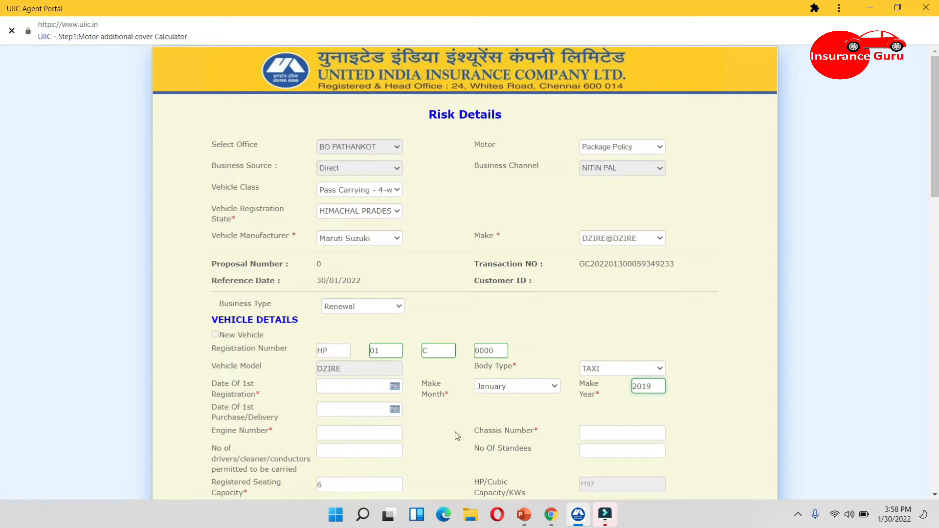
Set the date of first registration to 02/01/2019 using the date picker
left_click(394, 386)
left_click(395, 386)
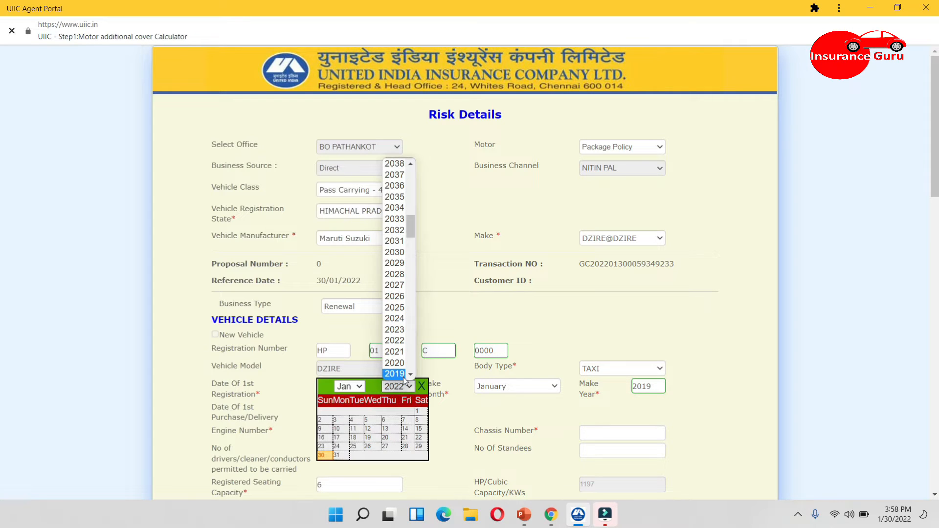
left_click(396, 374)
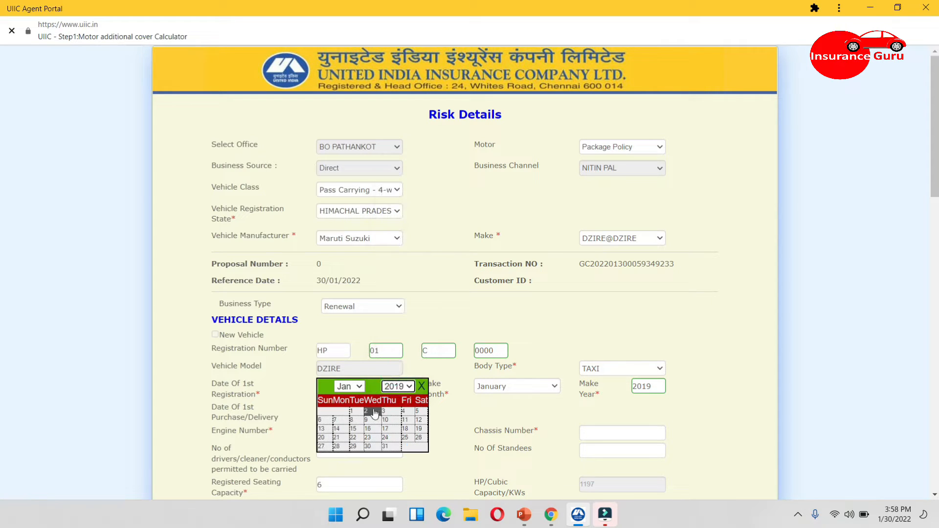
left_click(373, 412)
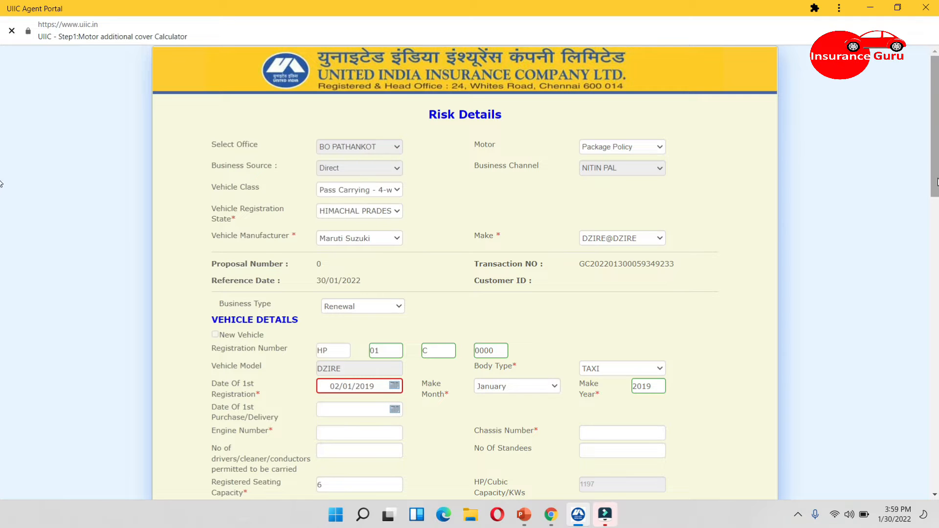
Fill in the vehicle's engine number and chassis number
left_click_drag(937, 184, 937, 240)
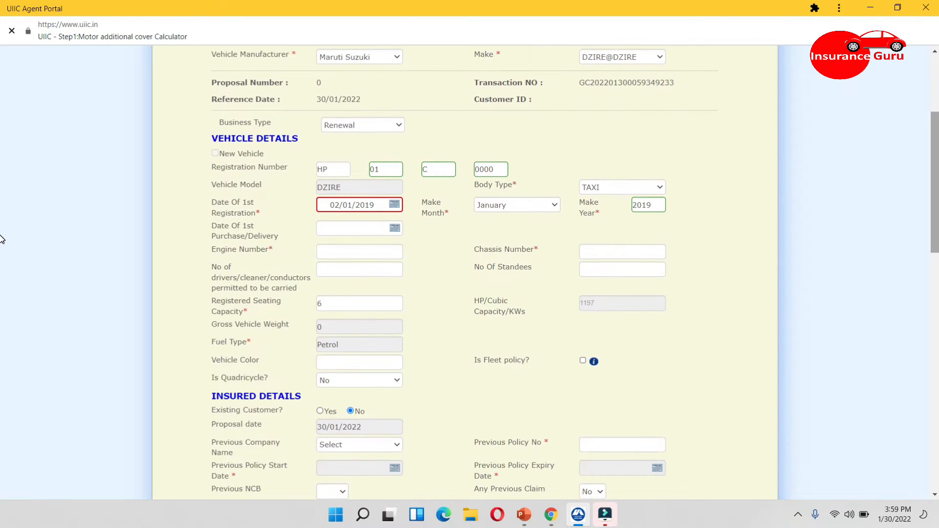
left_click(368, 253)
type("123")
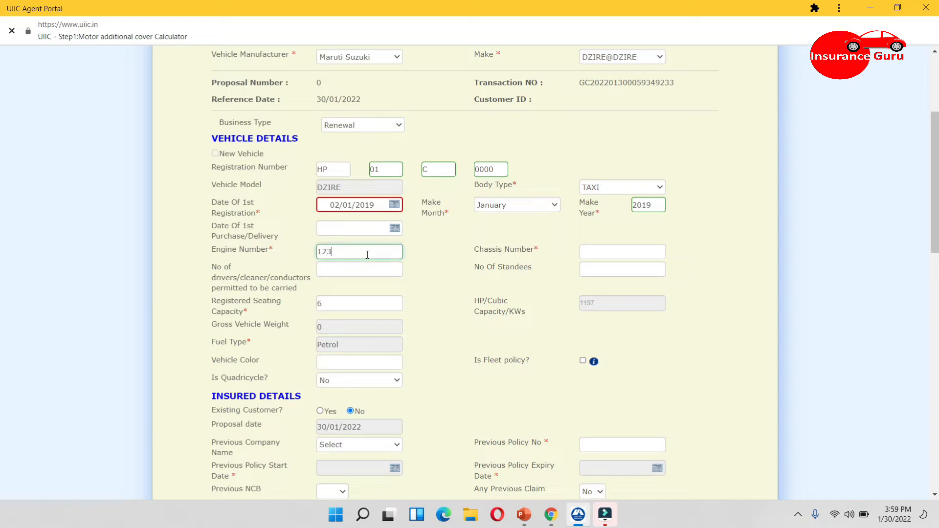
type("46")
key("Tab")
type("6")
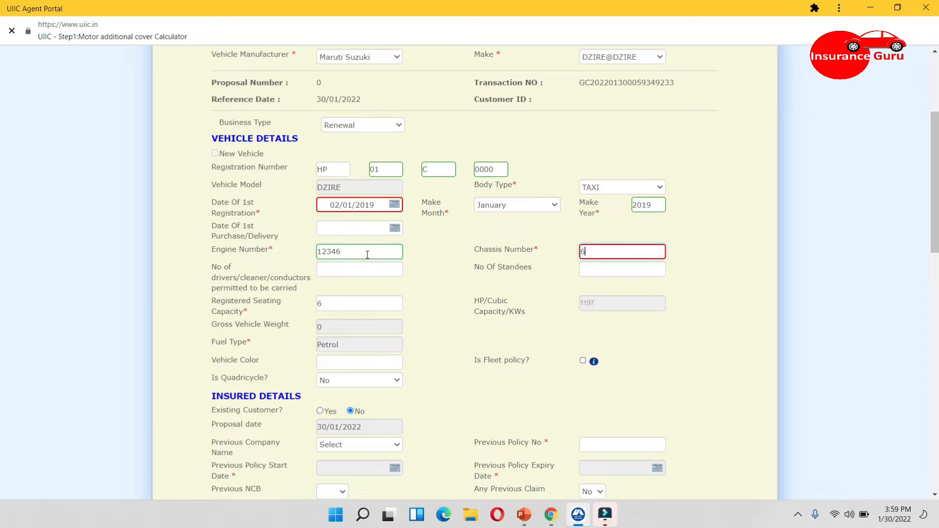
type("87879")
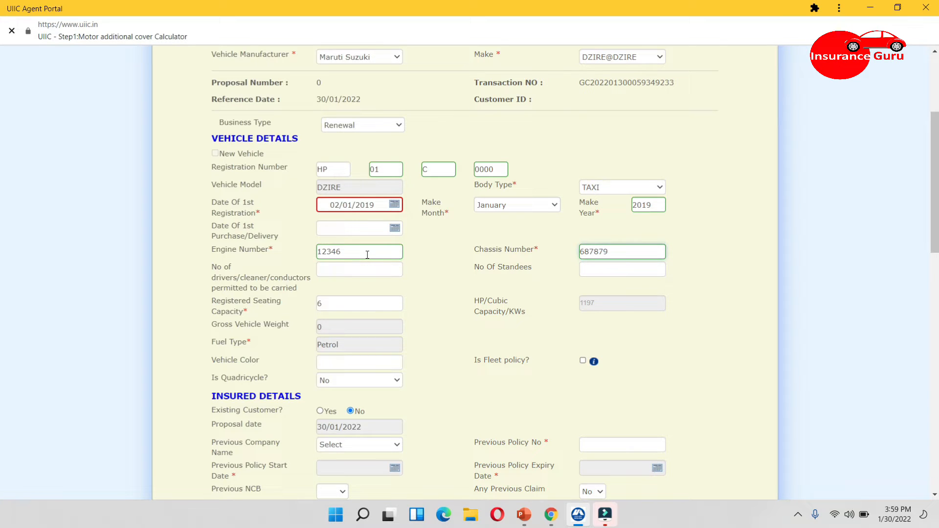
Change the registered seating capacity to 4
left_click(333, 303)
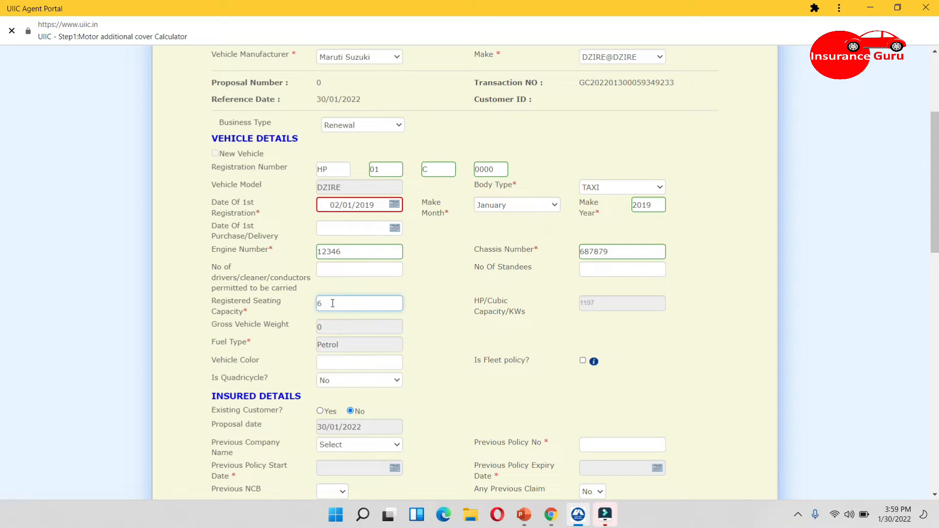
key("BackSpace")
type("4")
Enter the previous policy number and set the previous company to NATIONAL INSURANCE CO.LTD
scroll(2, 204, "down", 1)
scroll(1, 206, "down", 4)
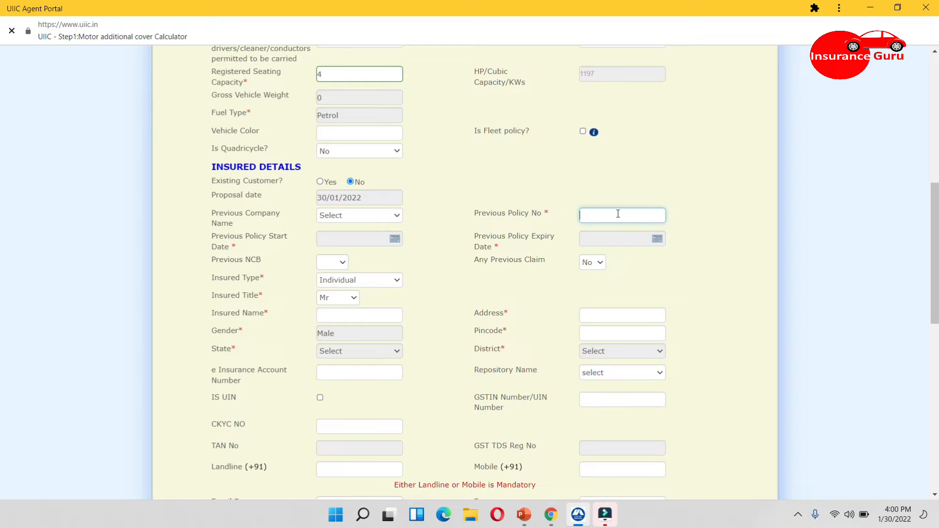
type("465767")
left_click(381, 219)
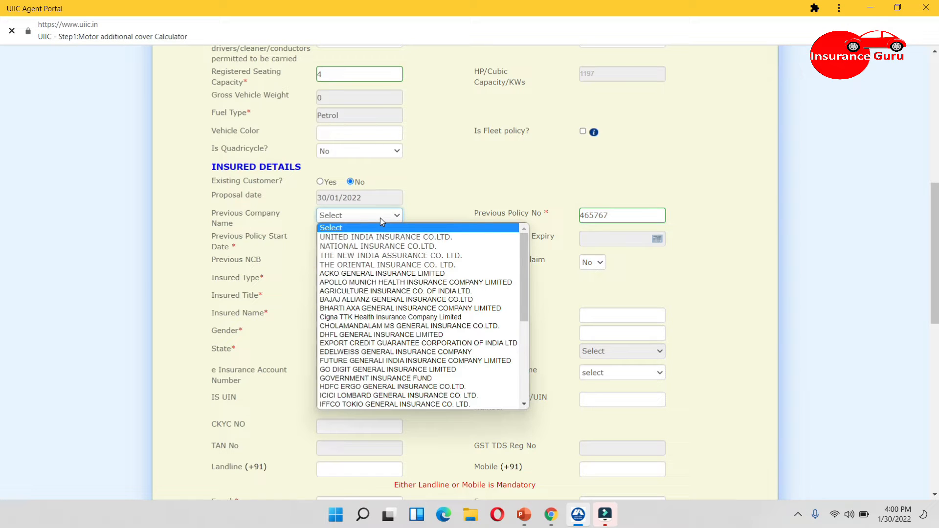
key("n")
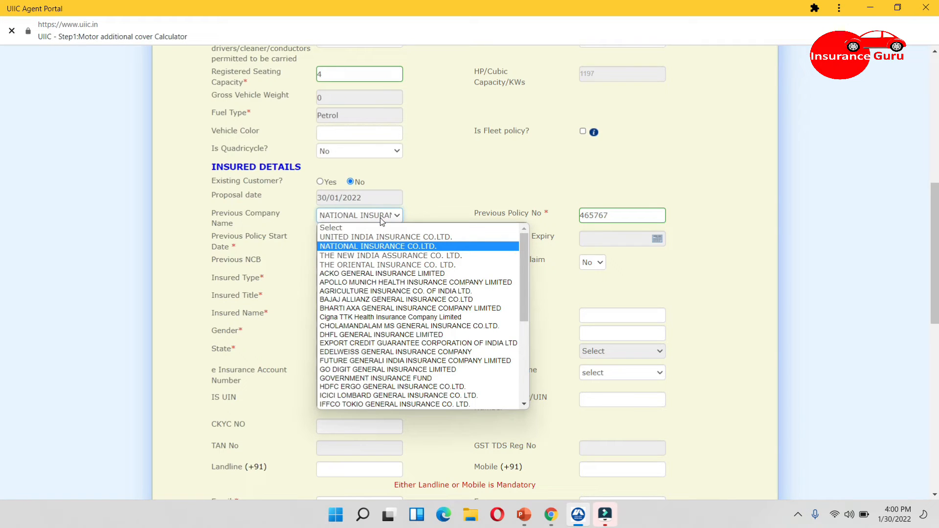
key("Return")
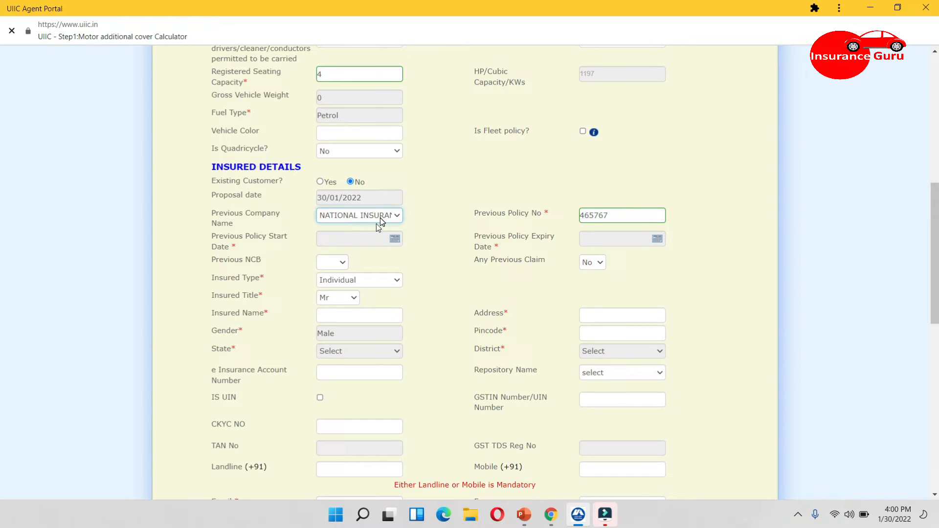
Set the previous NCB to 20%
left_click(329, 263)
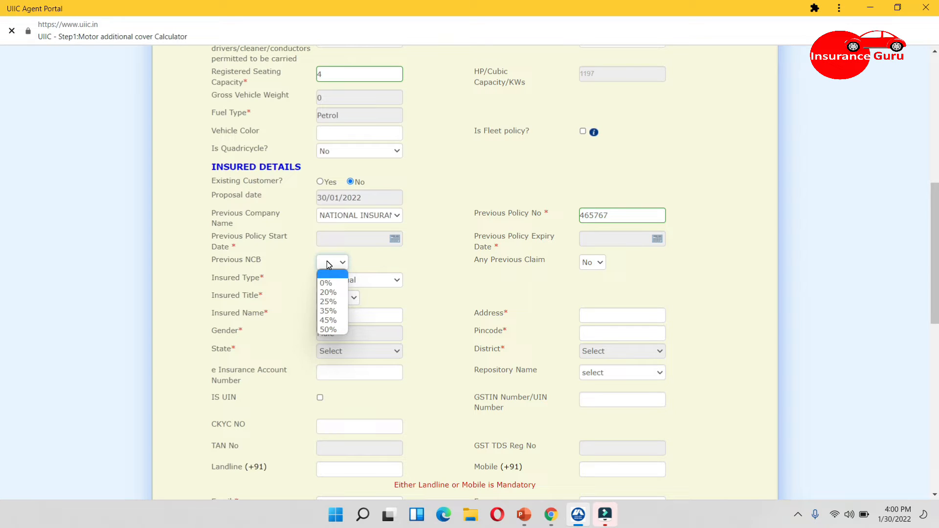
left_click(378, 261)
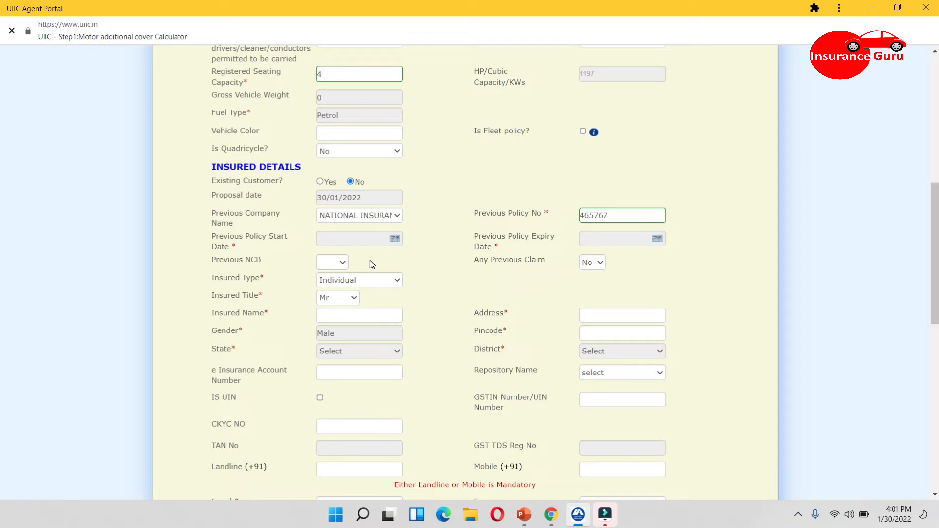
left_click(326, 263)
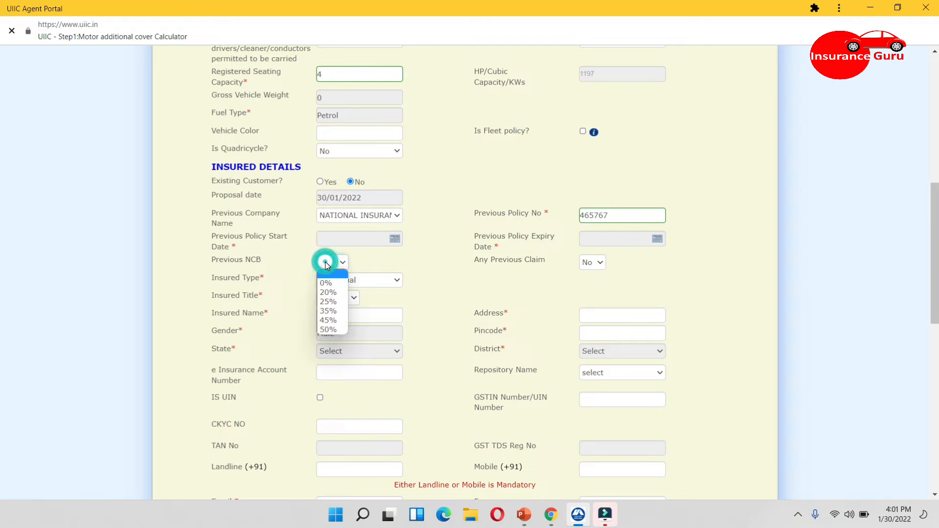
left_click(328, 292)
Enter the insured's name and postal address
left_click(374, 314)
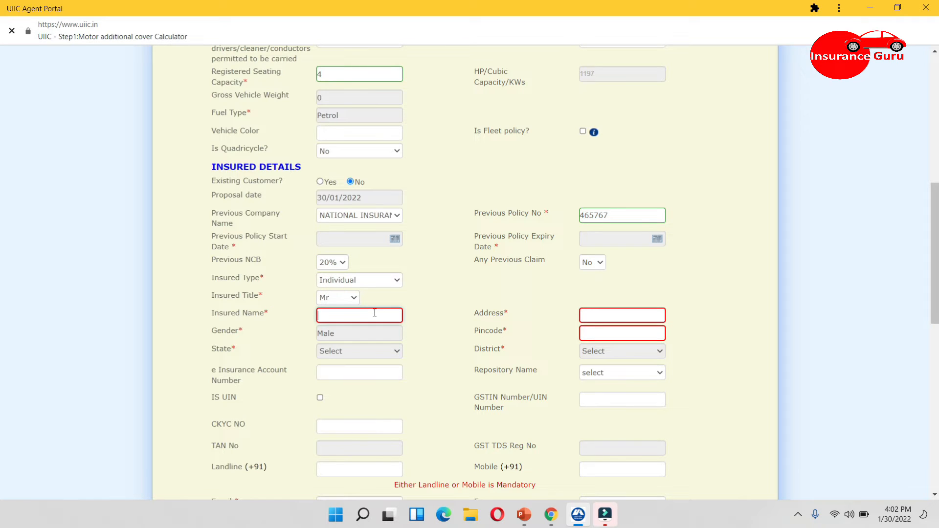
type("ruytu")
key("Tab")
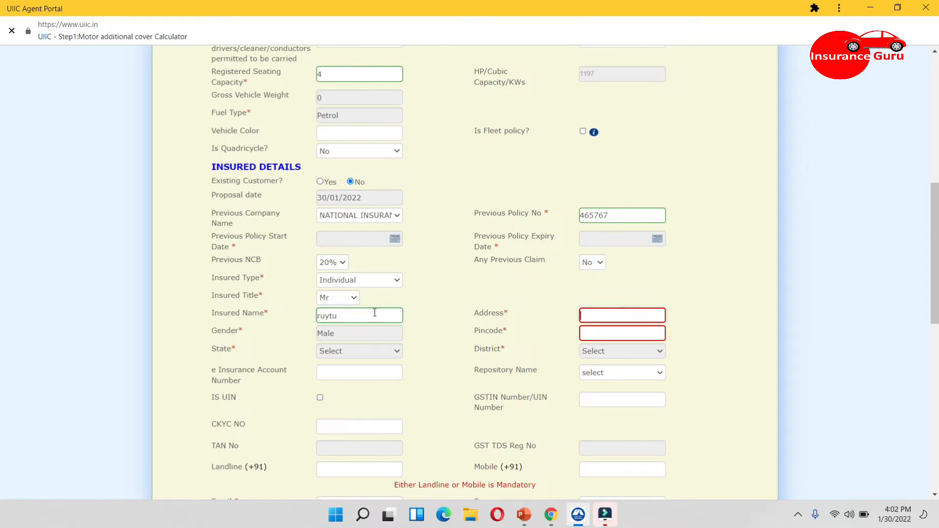
type("jgujhjg xy")
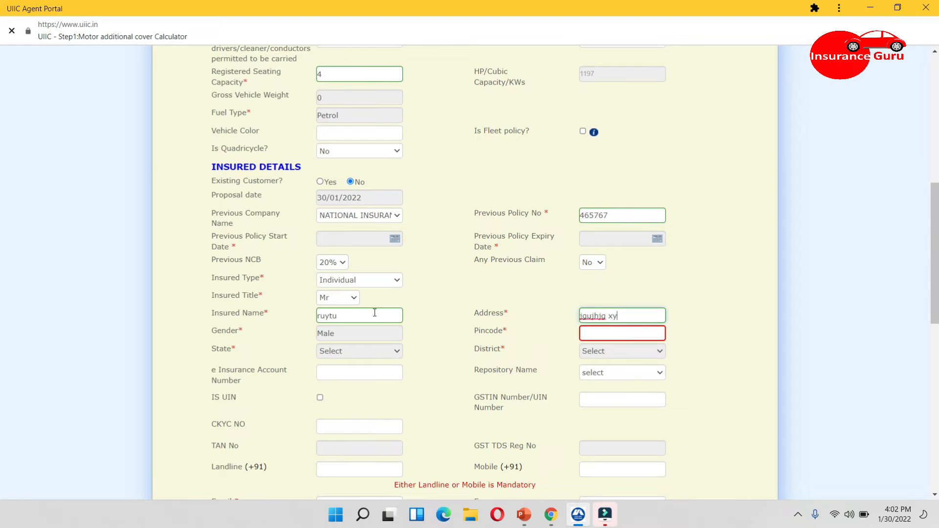
type("z city")
Enter the insured's pincode so the state and district fill in
key("Tab")
type("1")
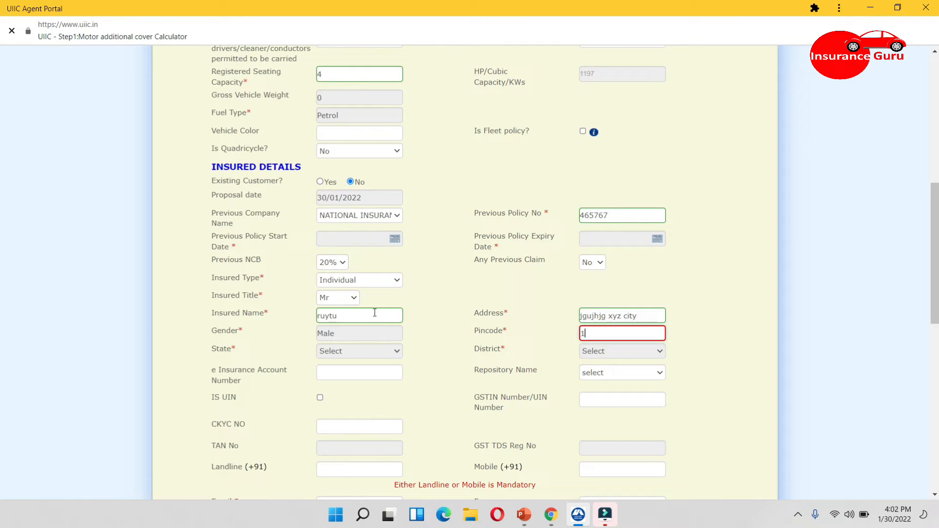
type("45")
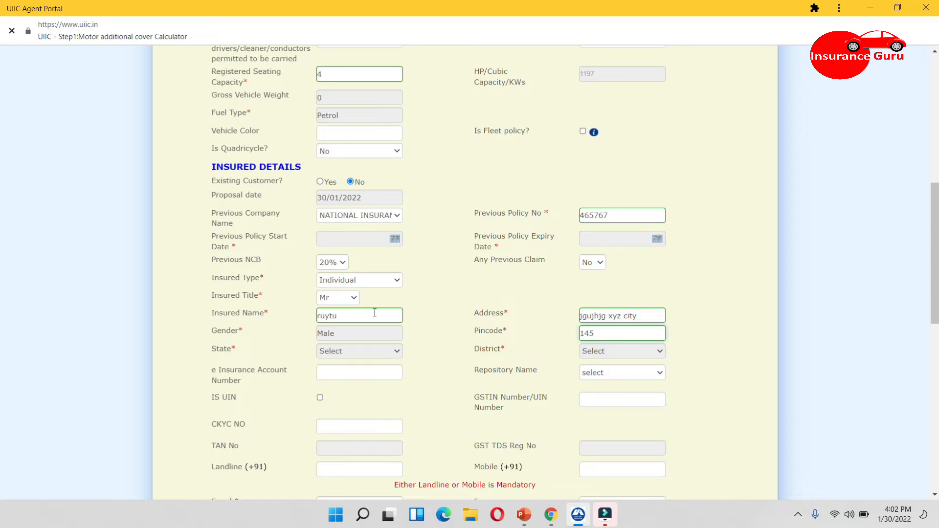
type("001")
key("Tab")
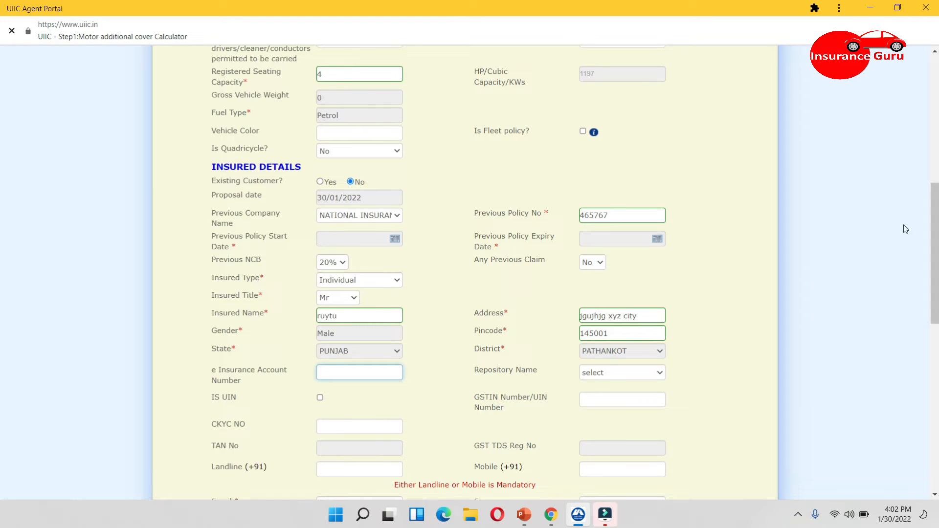
Enter the insured's mobile number
scroll(3, 230, "down", 3)
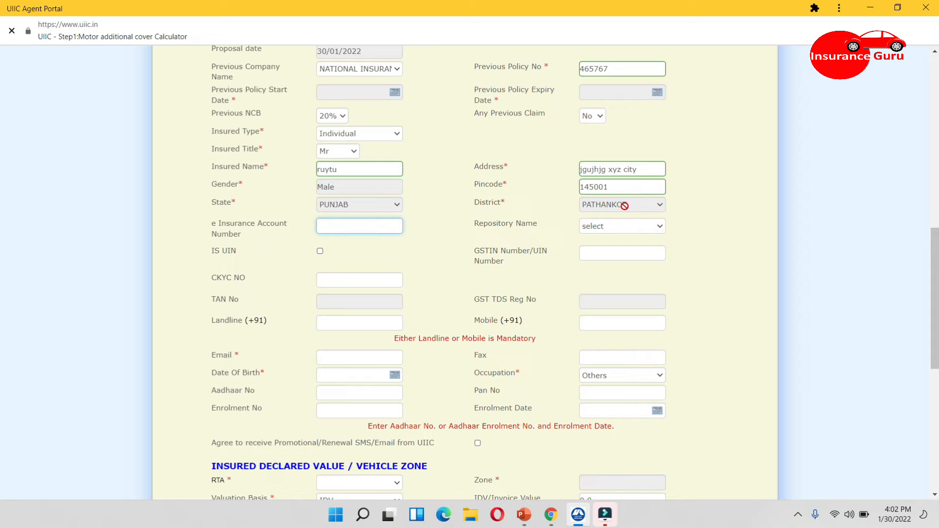
left_click(596, 325)
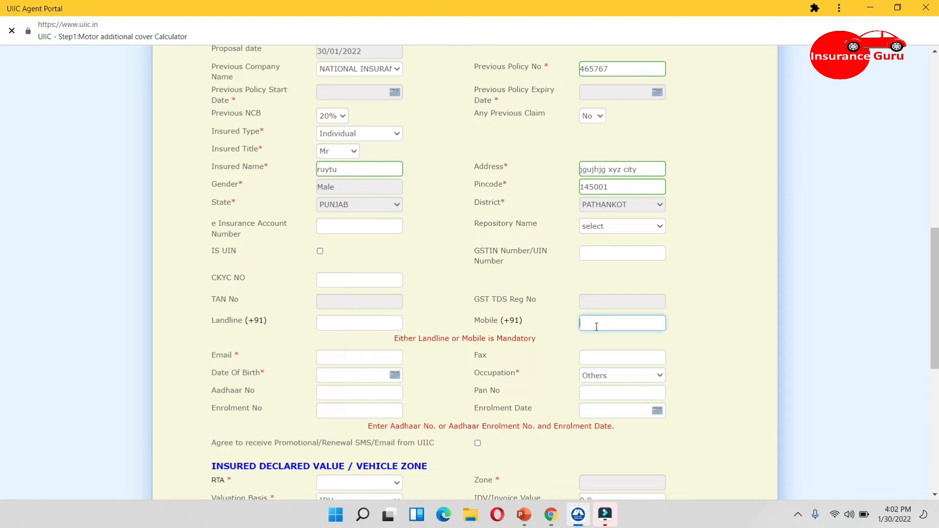
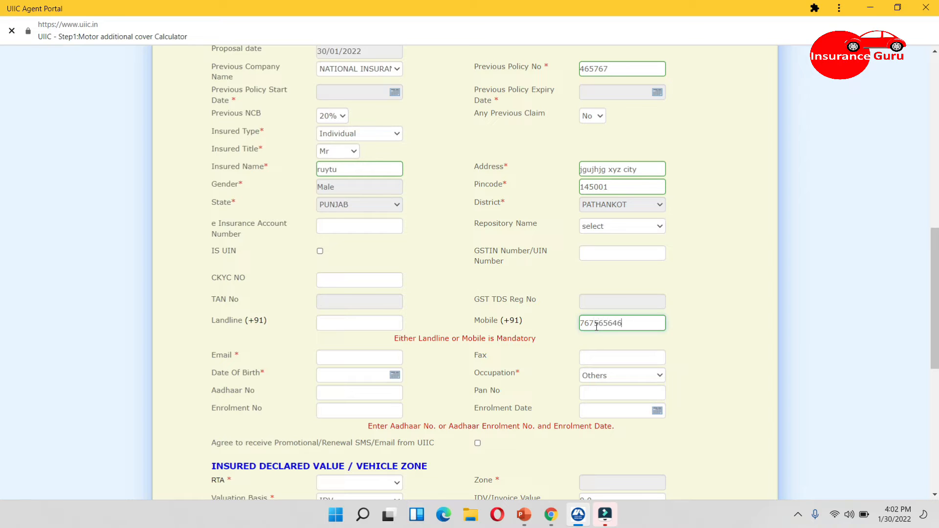
Set the insured's date of birth using the date picker
left_click(383, 358)
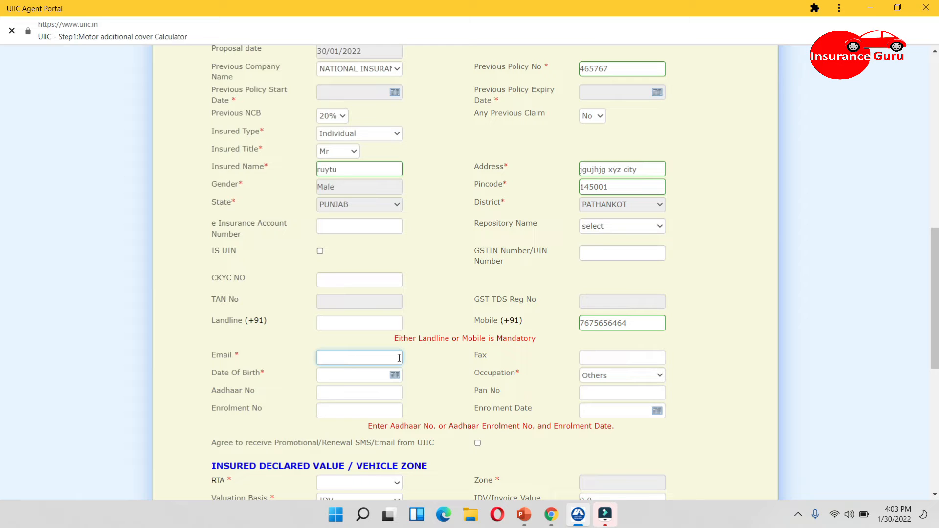
key("Tab")
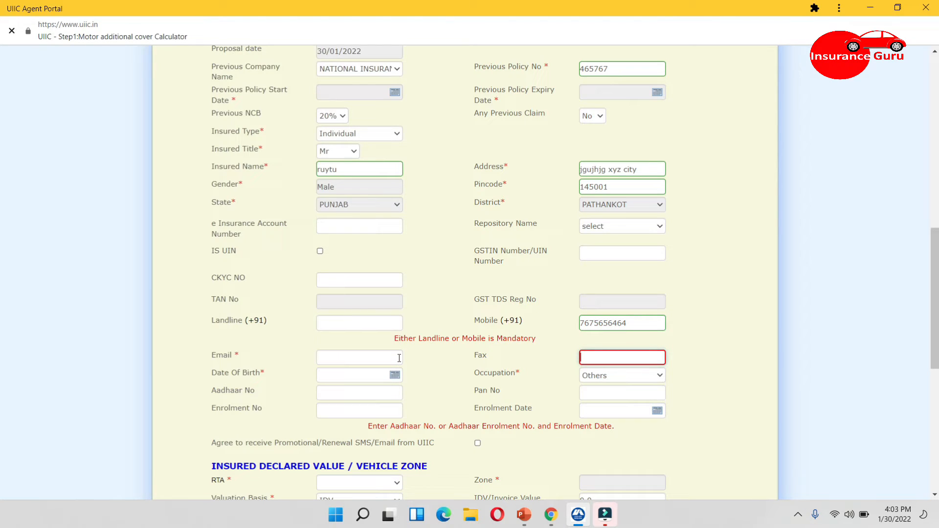
left_click(395, 377)
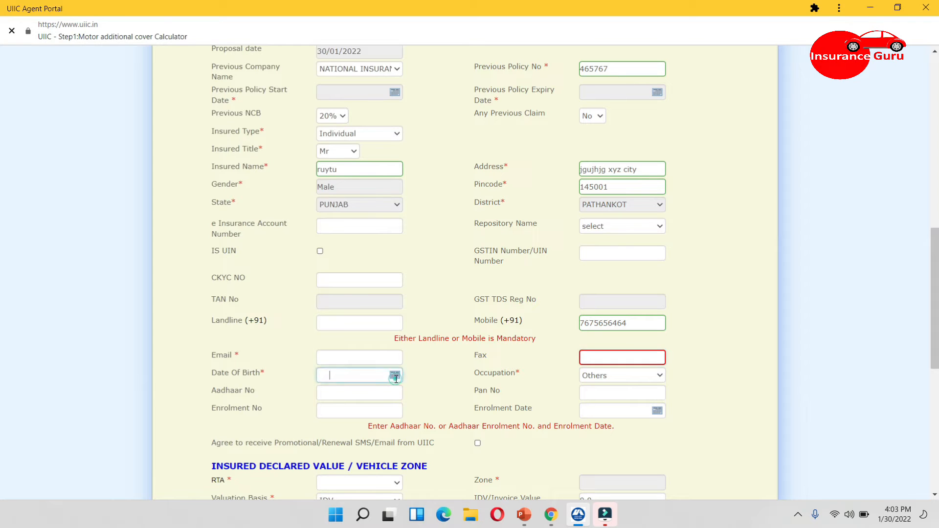
left_click(395, 379)
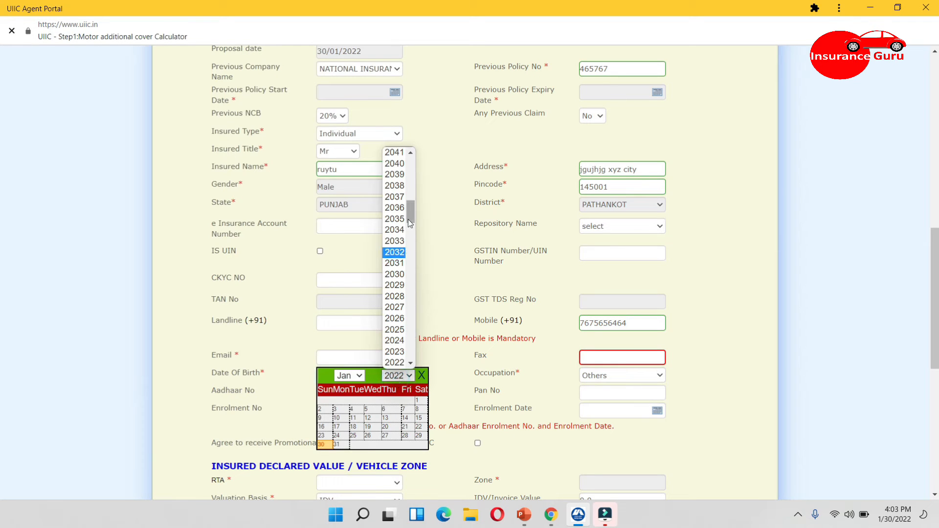
left_click_drag(410, 222, 410, 244)
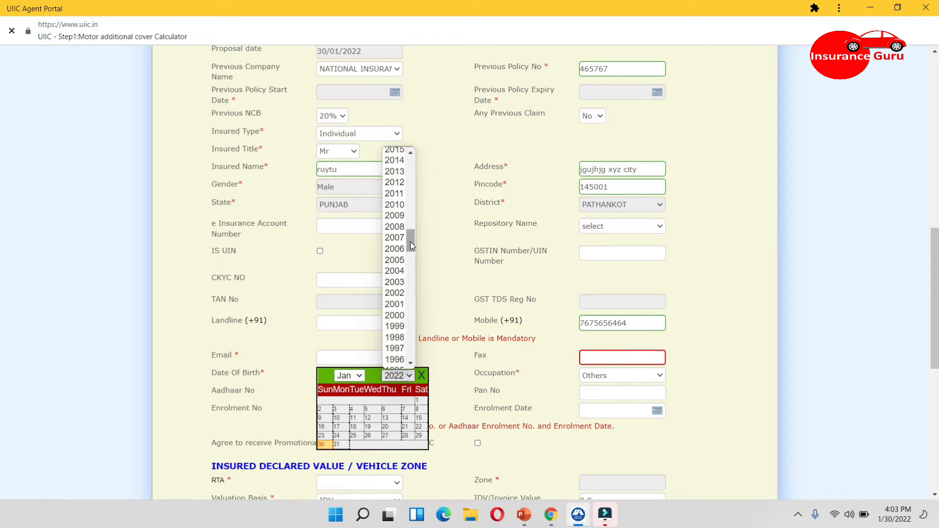
left_click(394, 348)
left_click(383, 401)
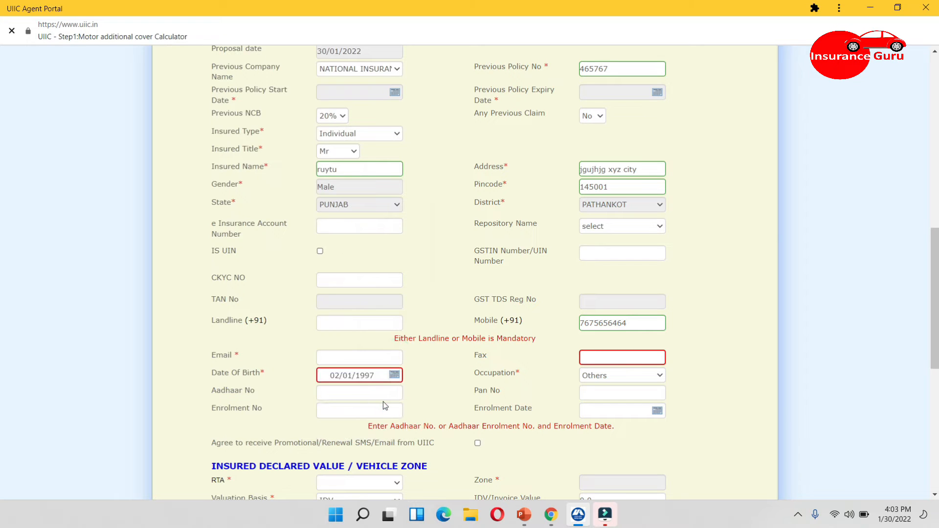
Set the RTA to HP01 SHIMLA URBAN
left_click_drag(935, 249, 937, 303)
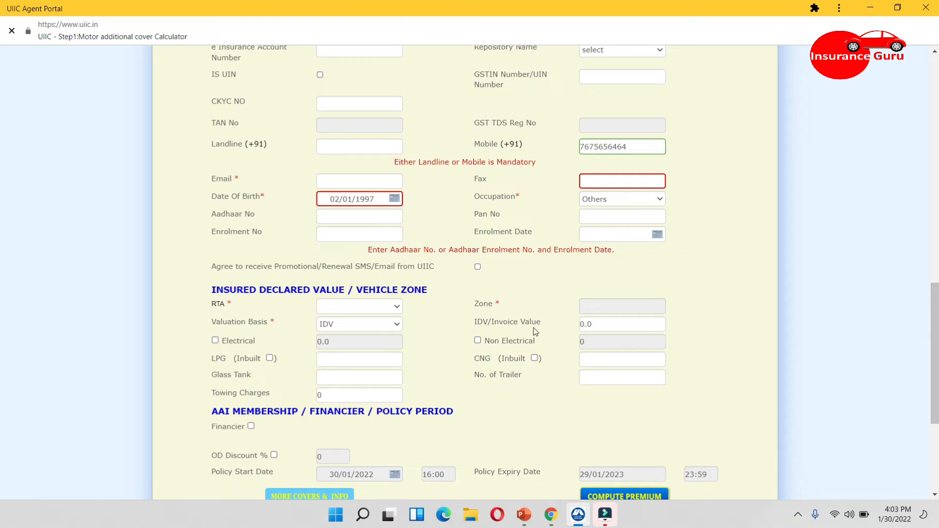
left_click(370, 304)
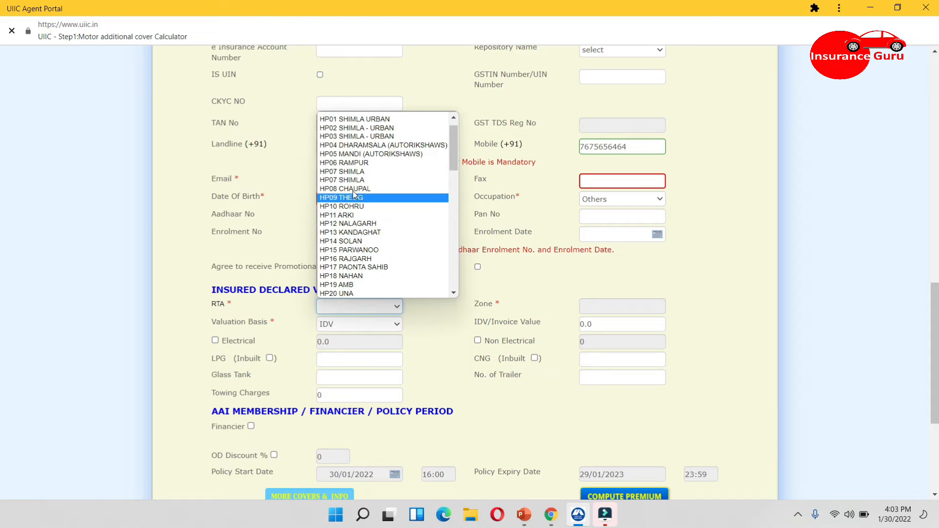
left_click(348, 118)
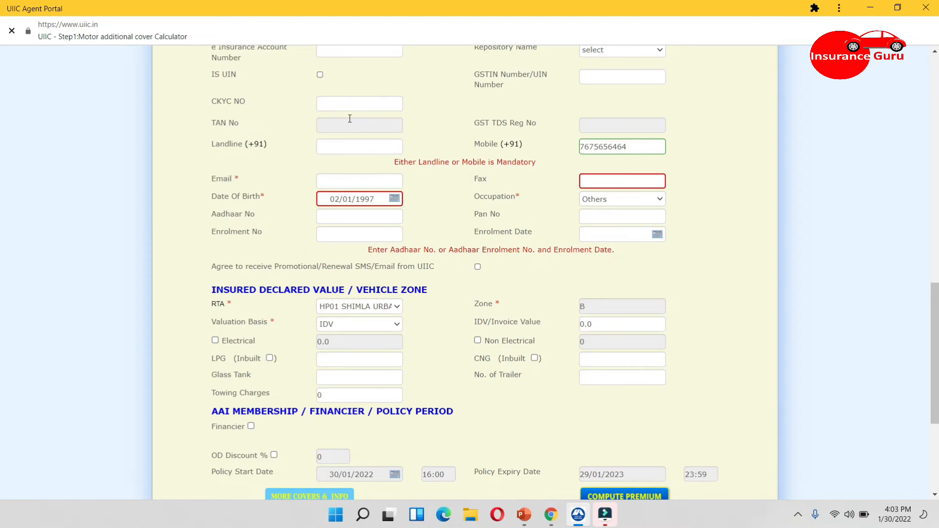
Set the IDV/Invoice Value to 90000
left_click(602, 328)
key("BackSpace")
key("BackSpace")
key("BackSpace")
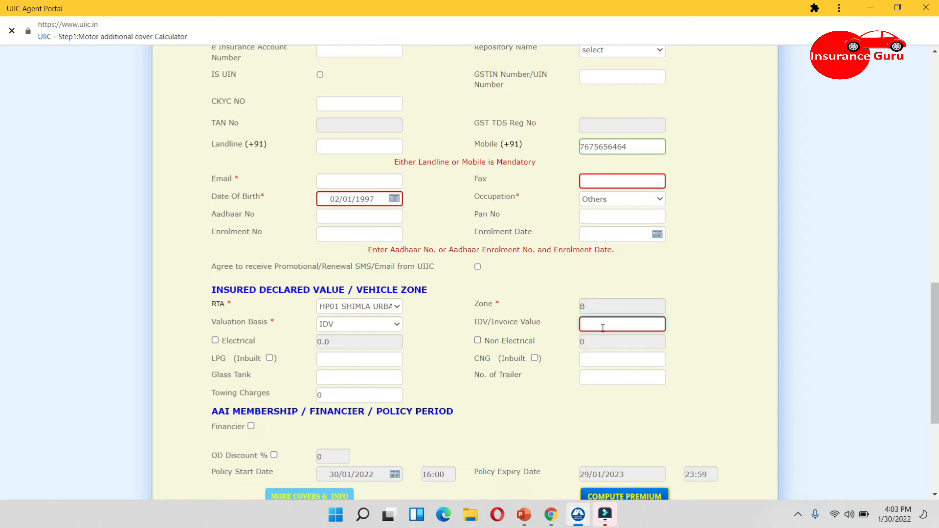
type("90000")
scroll(602, 327, "down", 2)
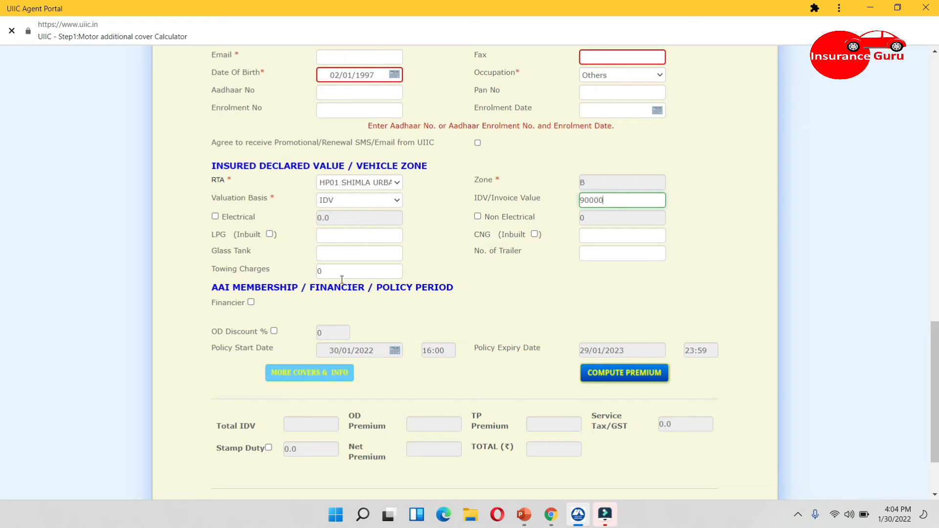
left_click(250, 304)
left_click(251, 303)
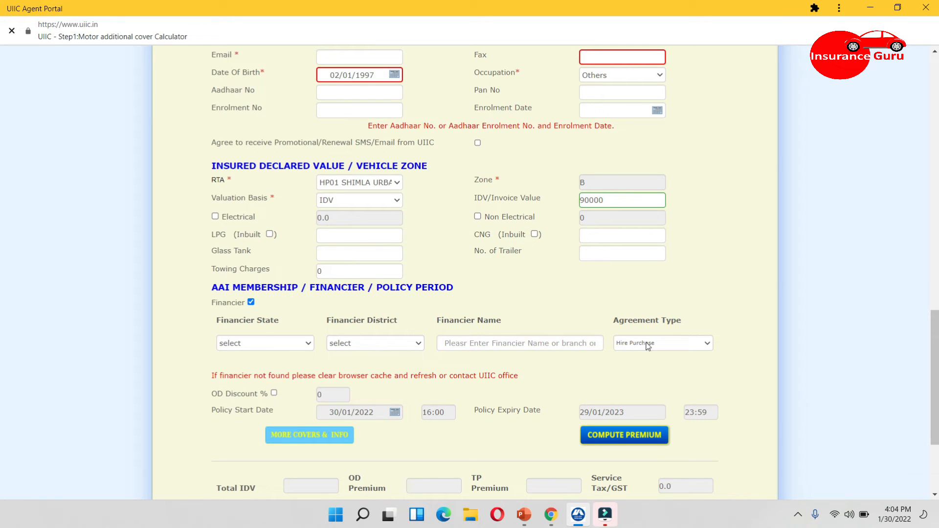
left_click(250, 302)
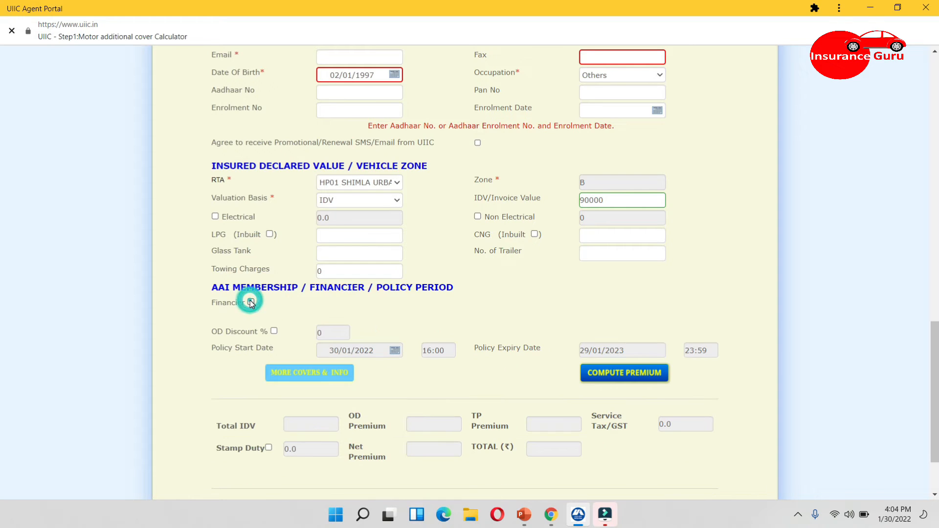
Enable the OD discount and set it to 50%
left_click(274, 331)
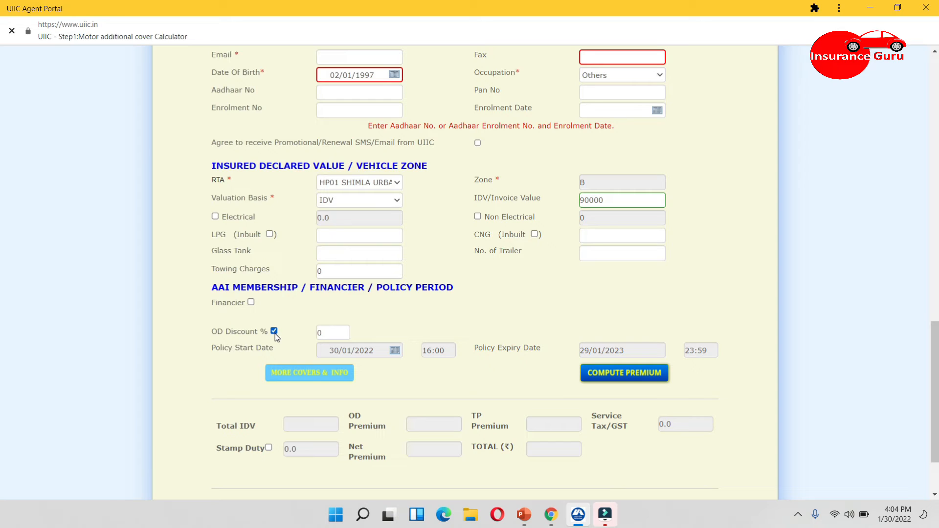
double_click(323, 333)
key("BackSpace")
type("50")
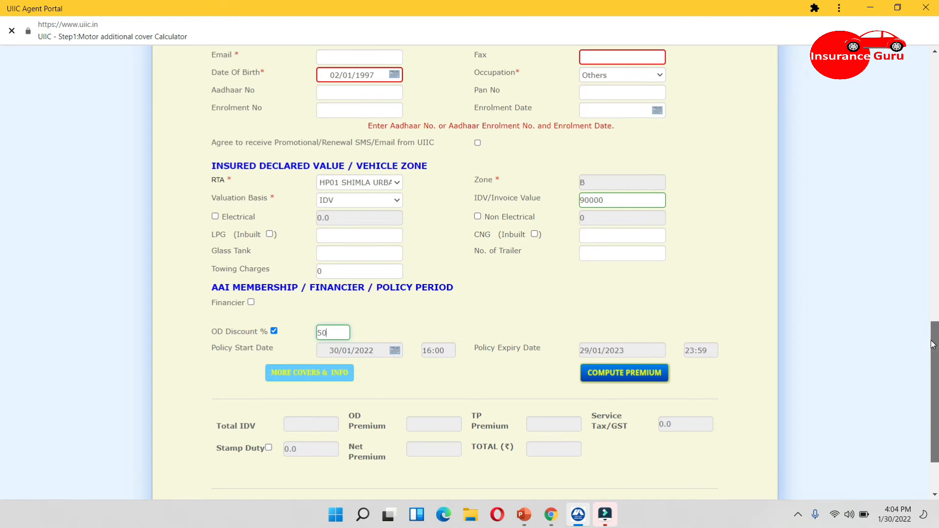
Set the Previous Policy Start Date to 31/01/2021 and the Previous Policy Expiry Date to 30/01/2022 using the date pickers
left_click_drag(934, 344, 934, 243)
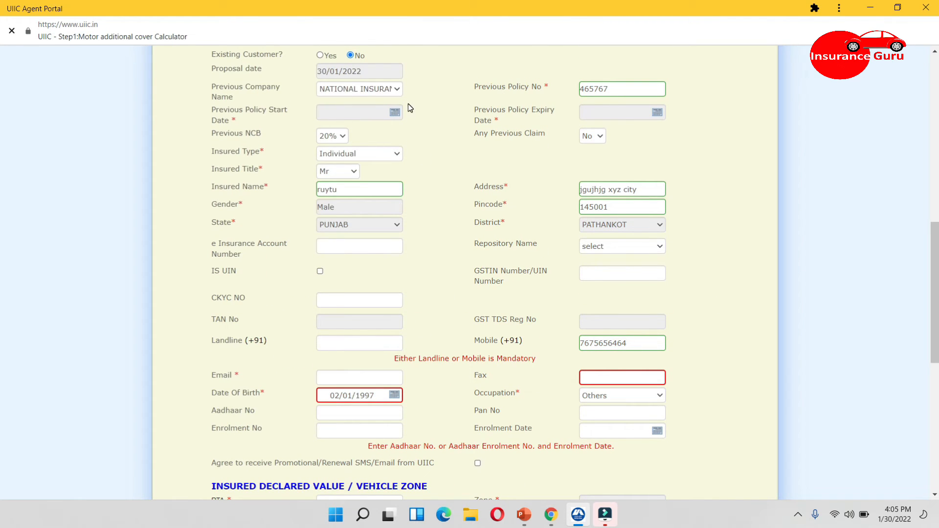
left_click(395, 113)
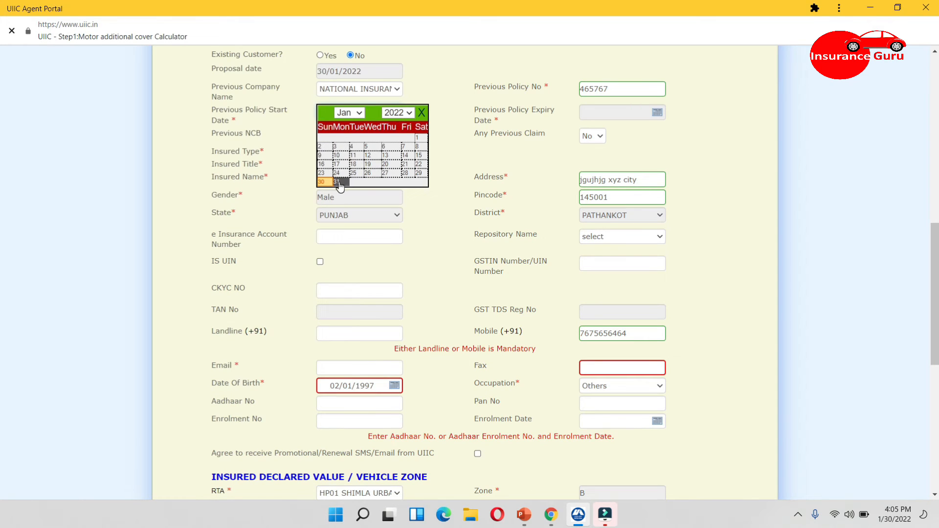
left_click(401, 112)
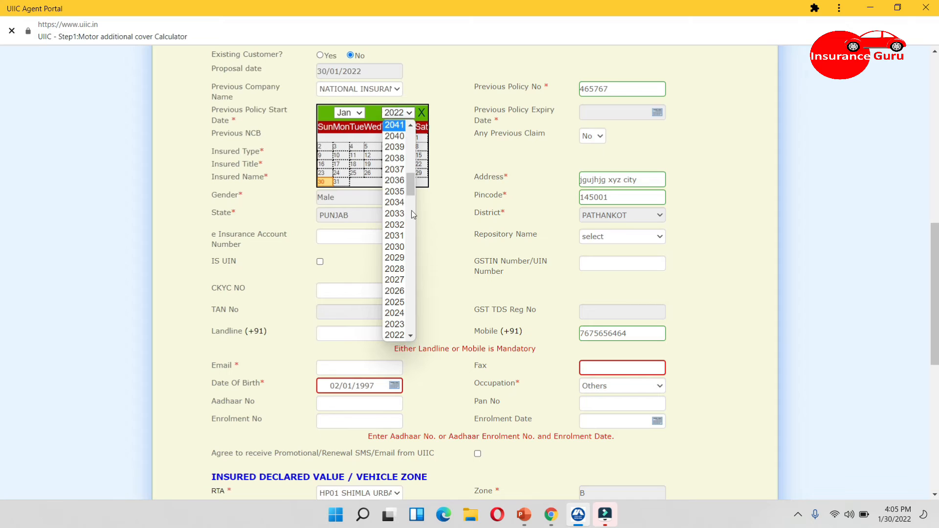
scroll(411, 335, "down", 1)
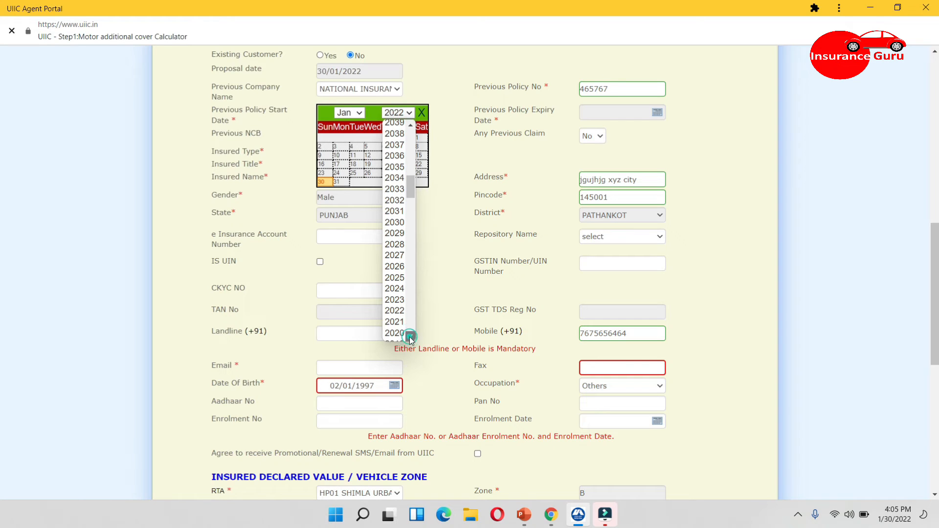
left_click(393, 315)
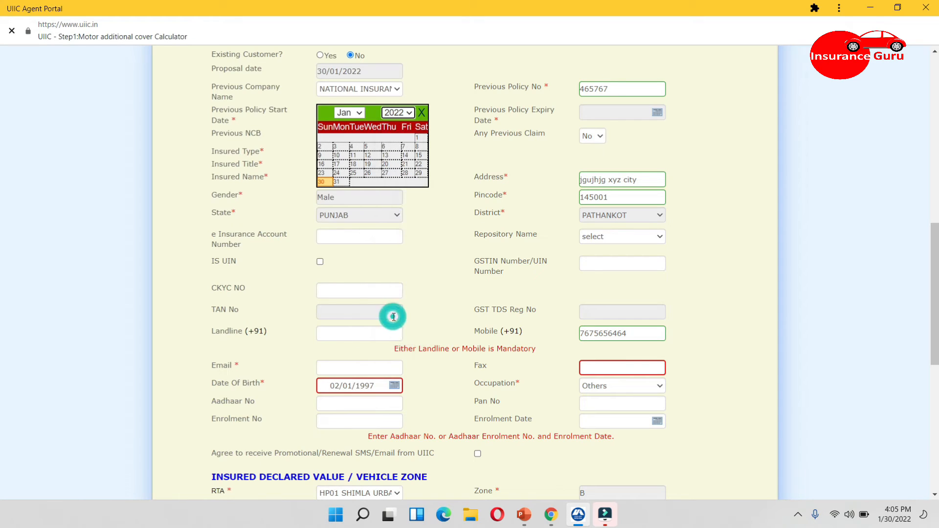
left_click(393, 113)
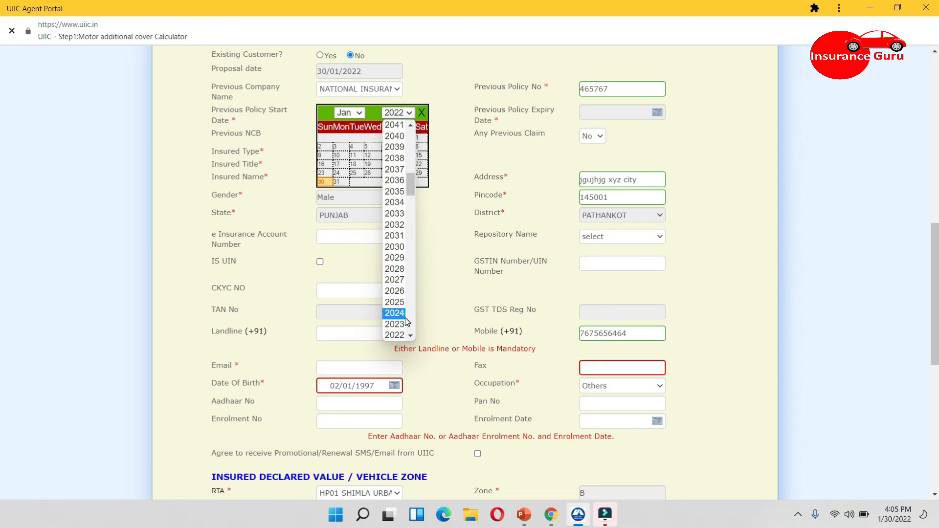
scroll(411, 335, "down", 1)
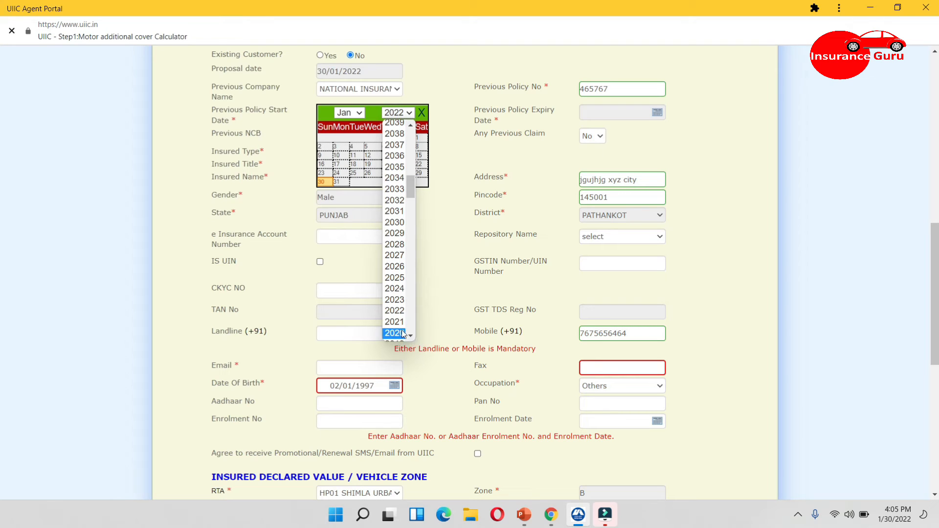
left_click(398, 327)
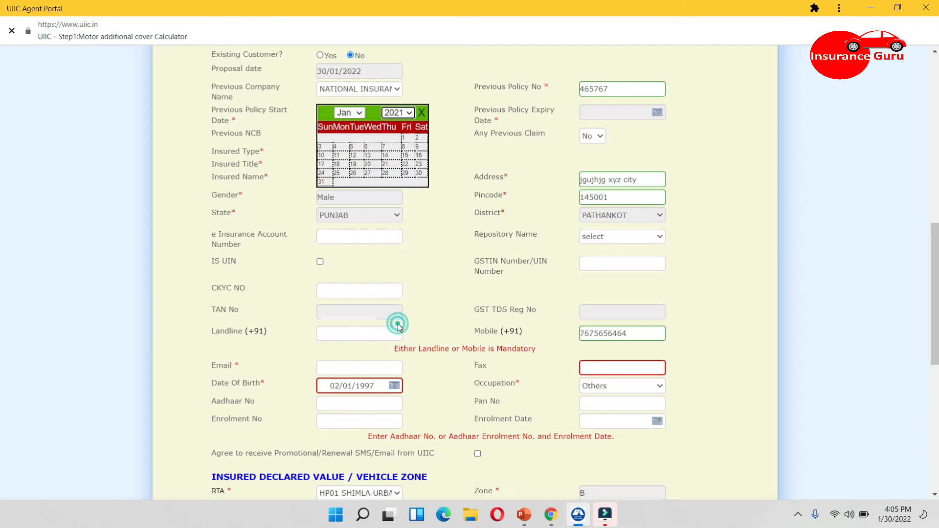
left_click(322, 182)
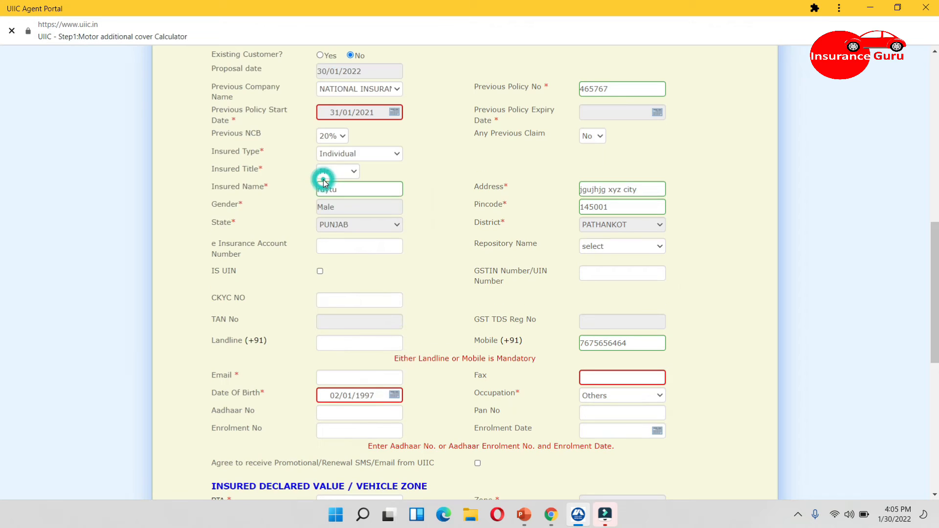
left_click(658, 114)
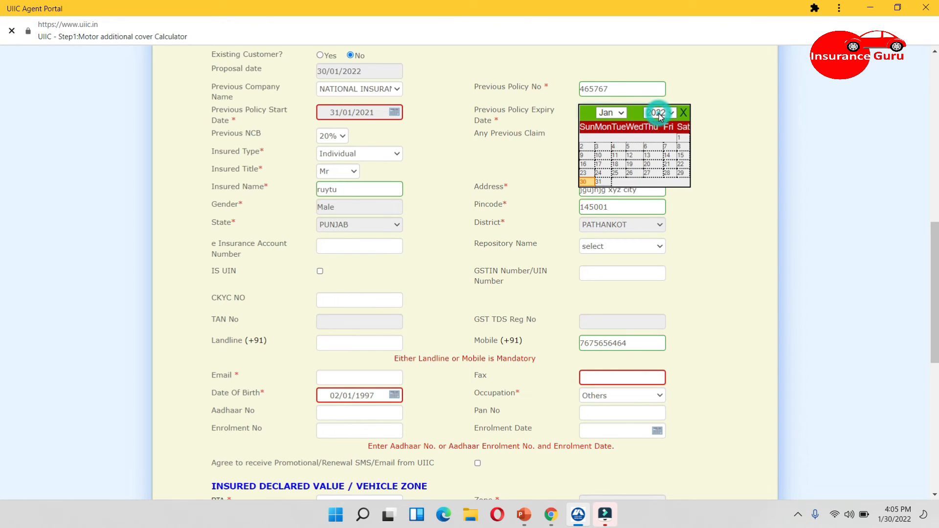
left_click(584, 182)
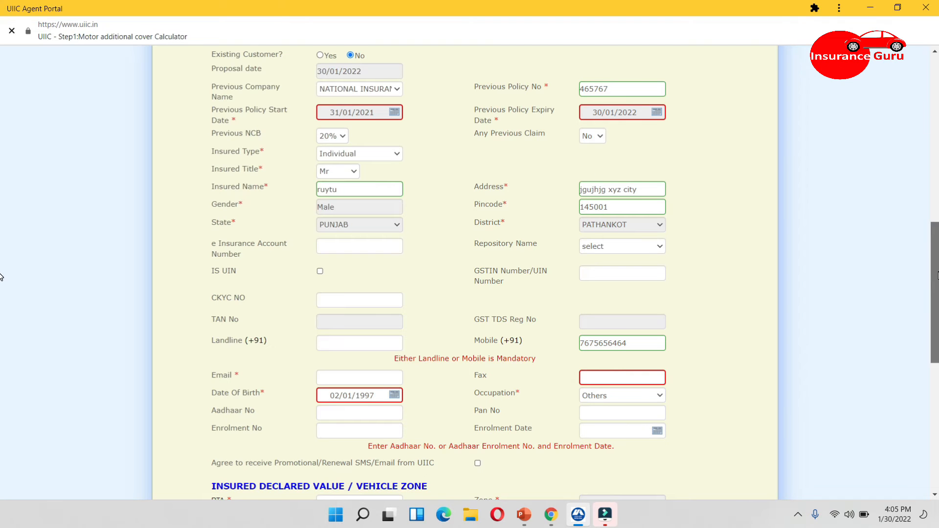
Open More Covers & Info and enter 1 for Legal Liability to Paid Driver/Cleaner (IMT28)
left_click_drag(935, 282, 935, 382)
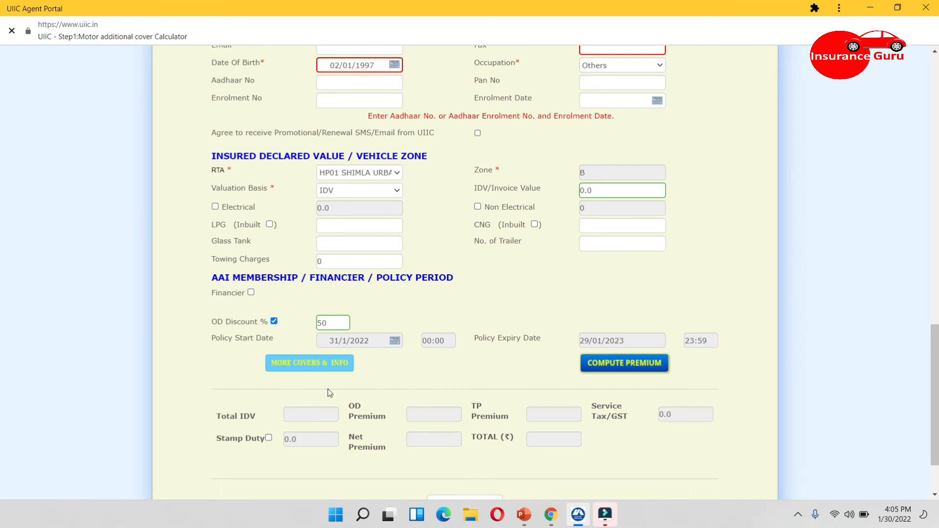
left_click(305, 367)
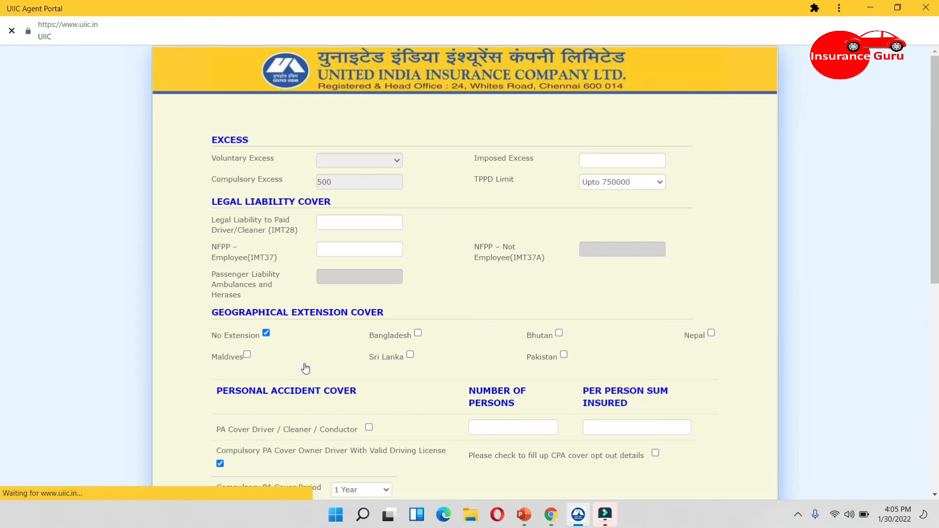
scroll(1, 134, "down", 2)
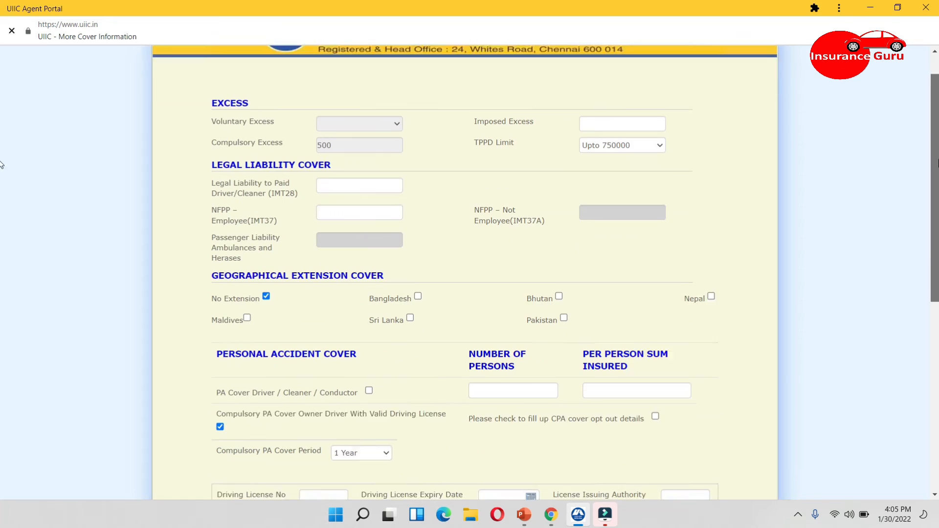
left_click(371, 153)
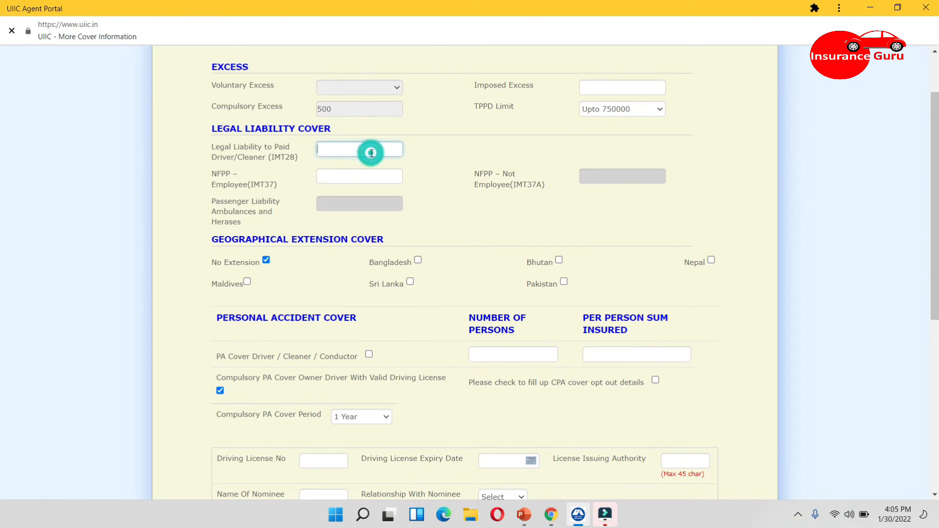
type("1")
Untick the compulsory PA cover for the owner driver and answer No to having a valid driving license
left_click_drag(934, 165, 934, 241)
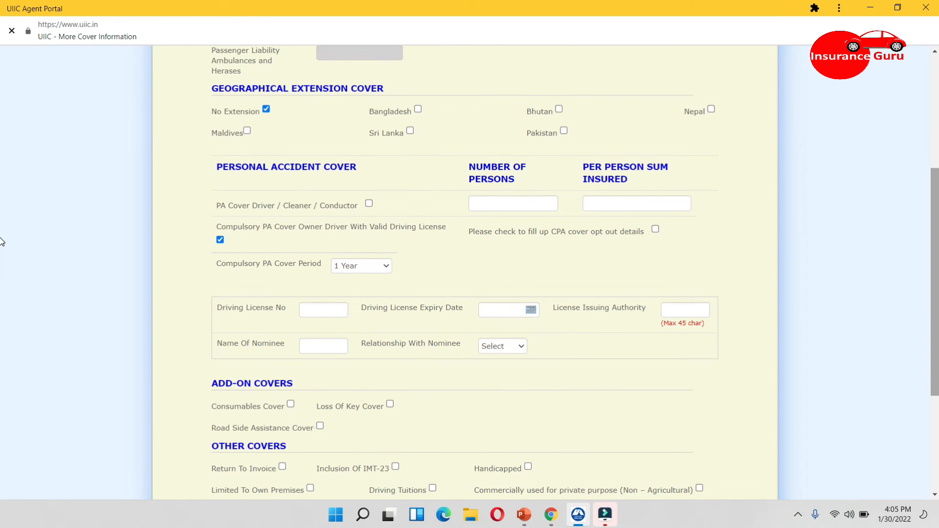
left_click(312, 351)
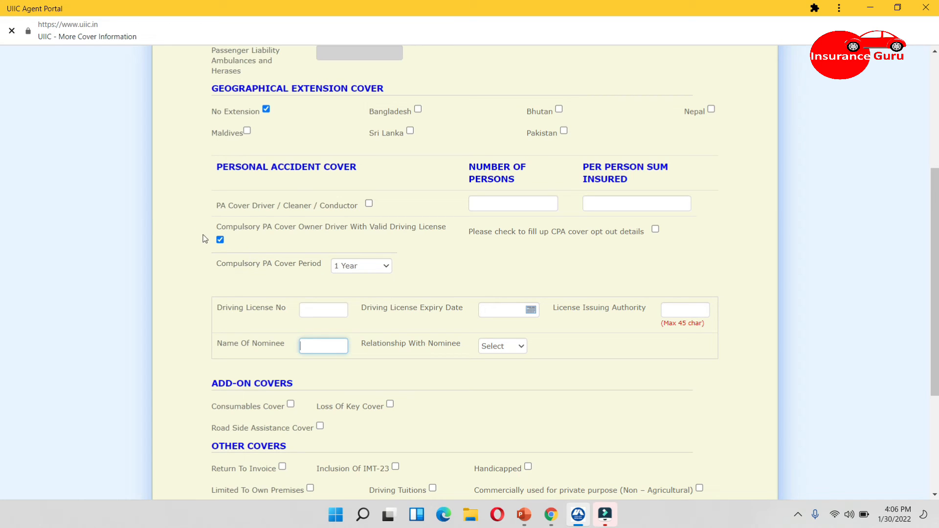
left_click(220, 240)
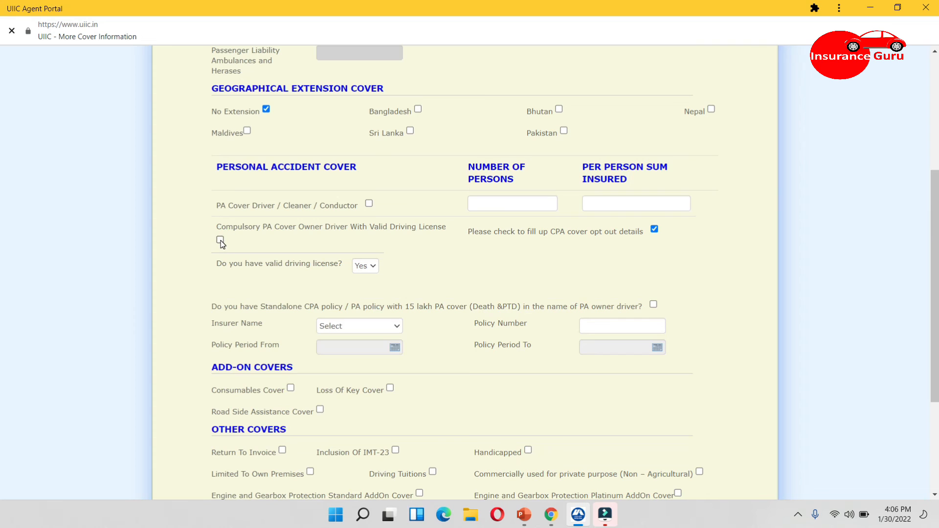
left_click(362, 271)
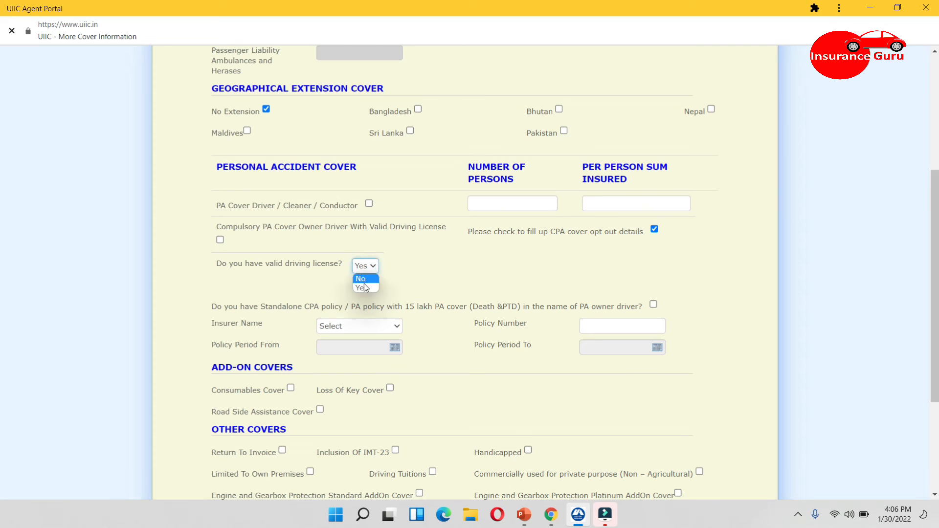
left_click(362, 279)
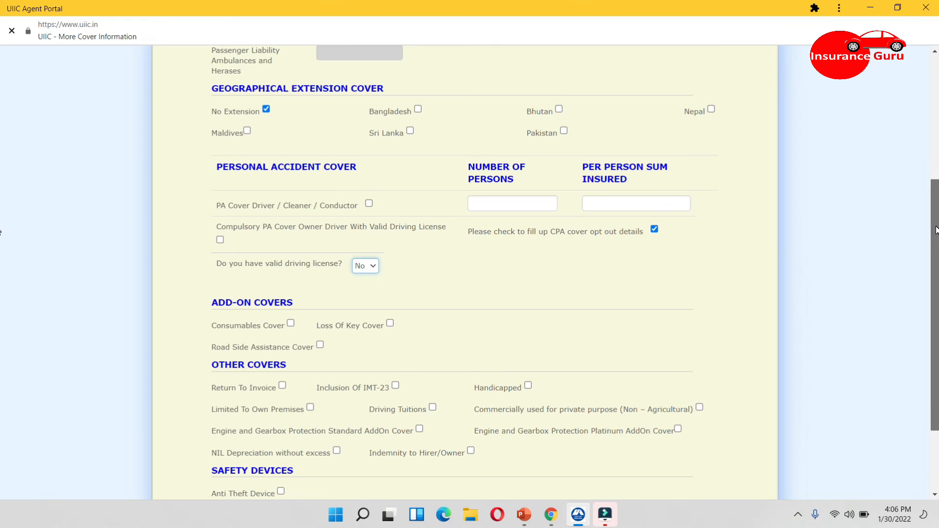
Return to the risk details form and compute the premium, choosing to proceed without a GSTIN/UIN
scroll(935, 230, "down", 3)
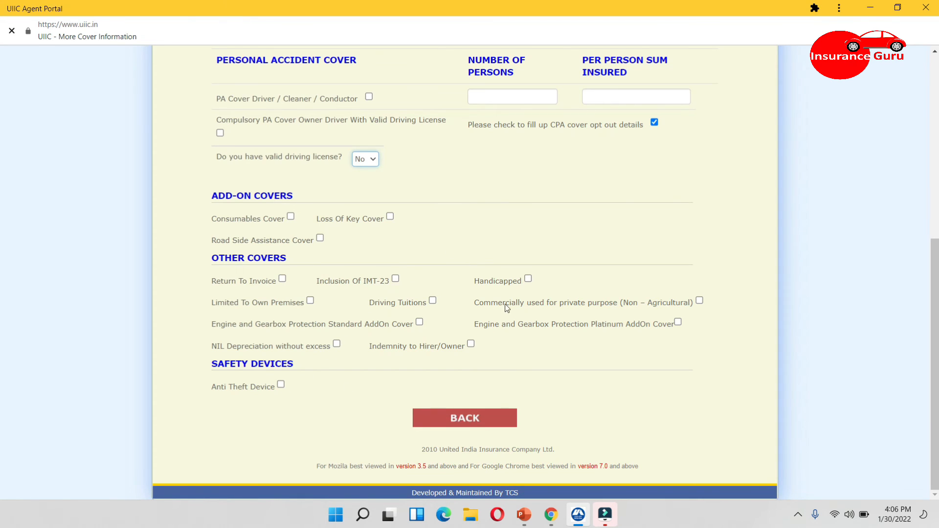
left_click(463, 422)
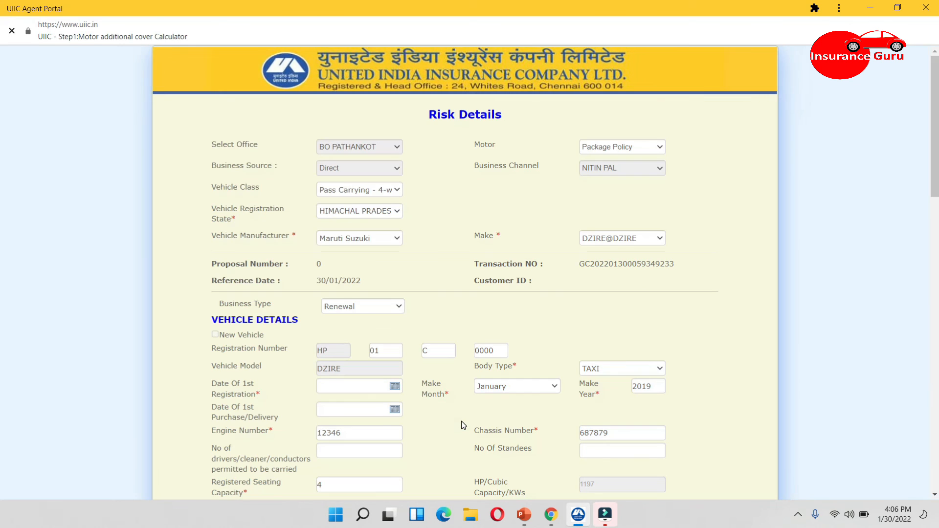
scroll(2, 195, "down", 15)
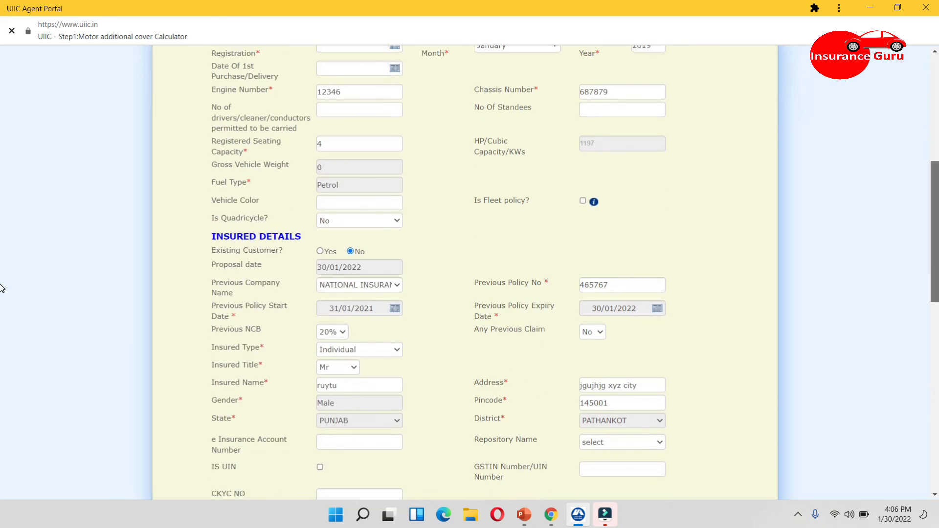
scroll(2, 413, "down", 4)
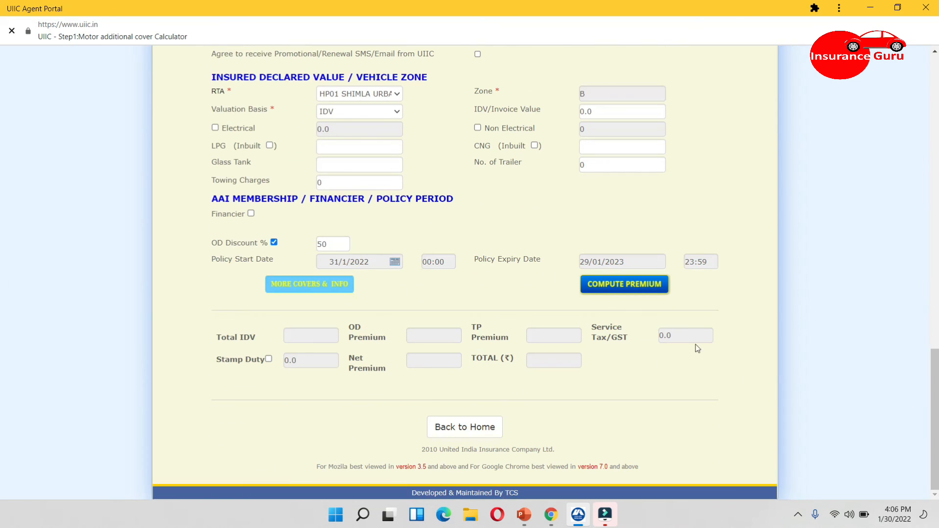
left_click(622, 289)
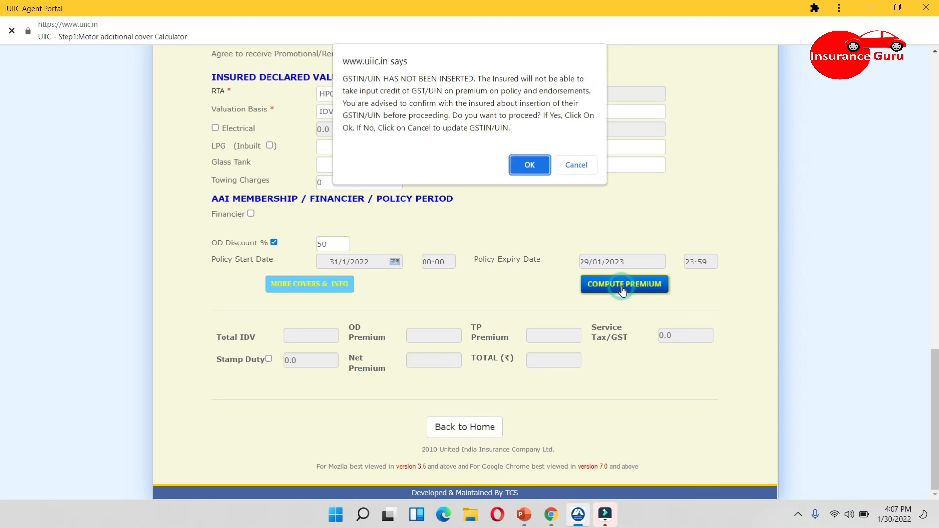
left_click(529, 165)
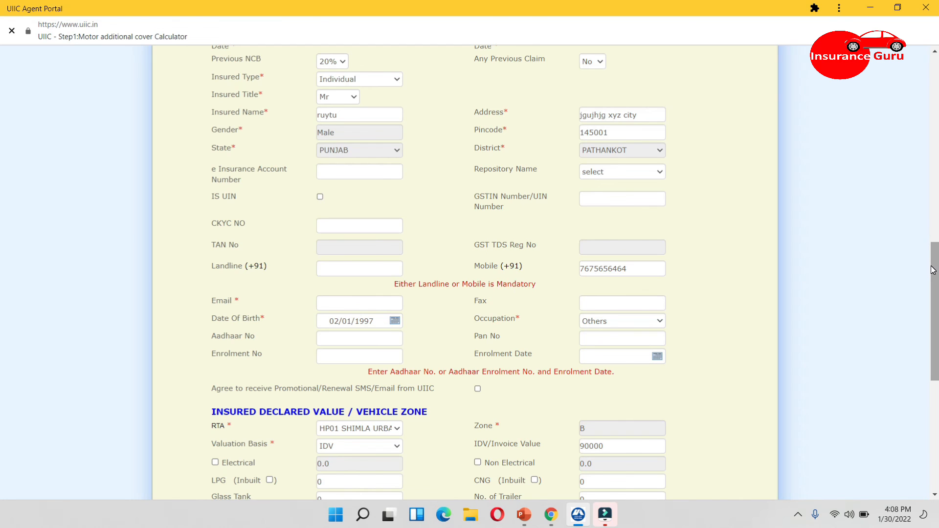
left_click_drag(933, 270, 932, 270)
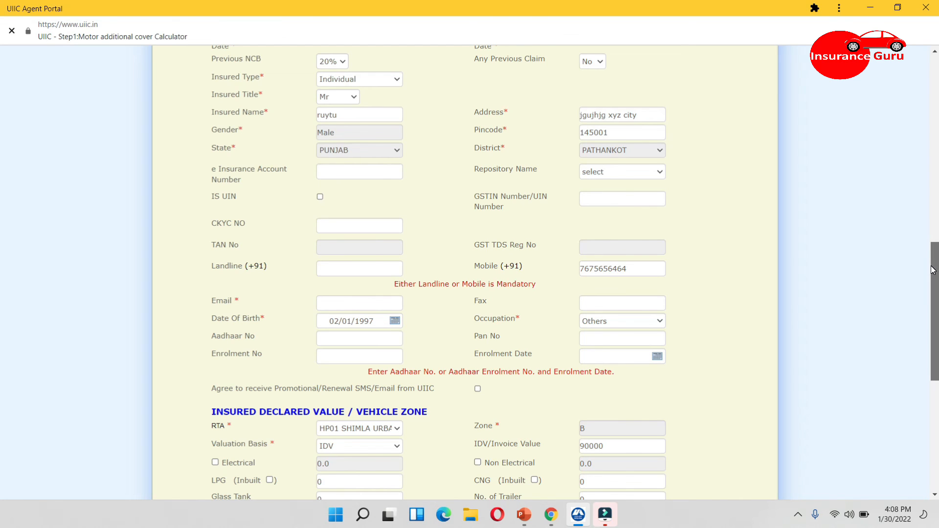
left_click_drag(932, 269, 608, 389)
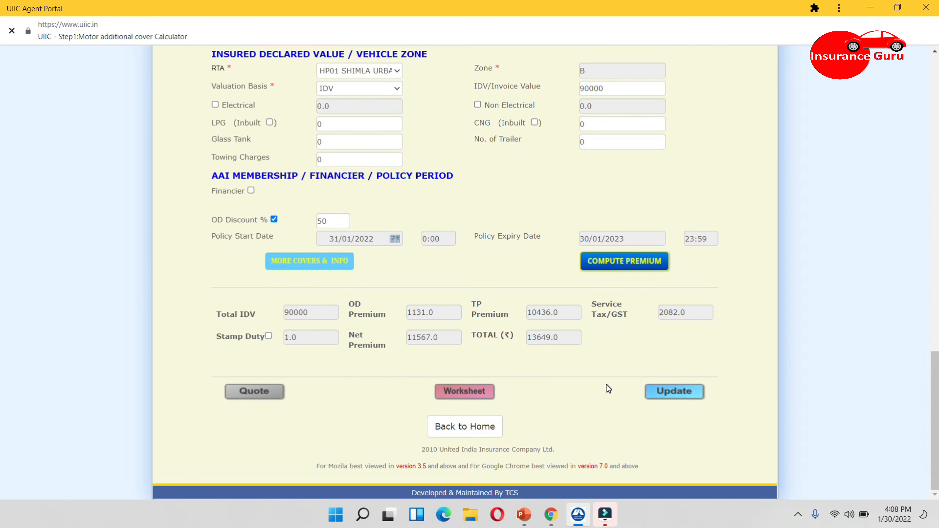